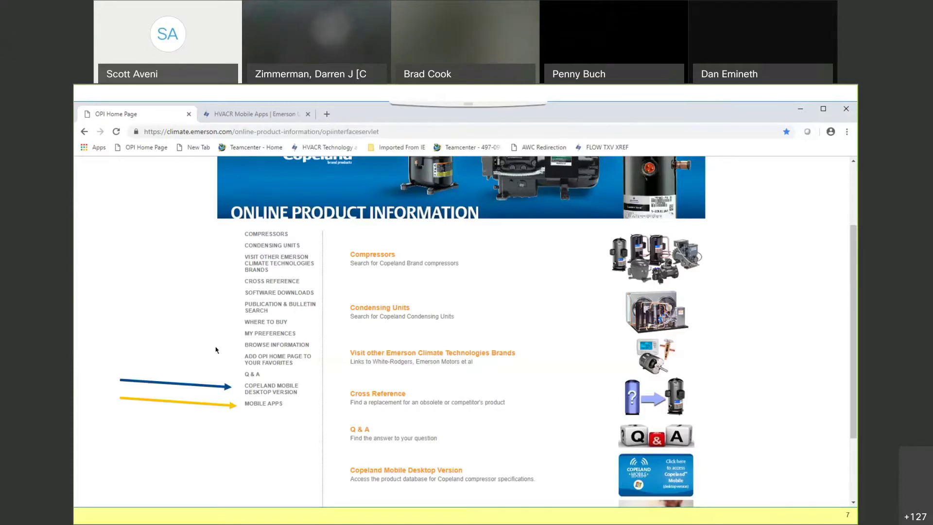
End the slide show and switch to Chrome, bringing up the Copeland Mobile page
key(alt+Tab)
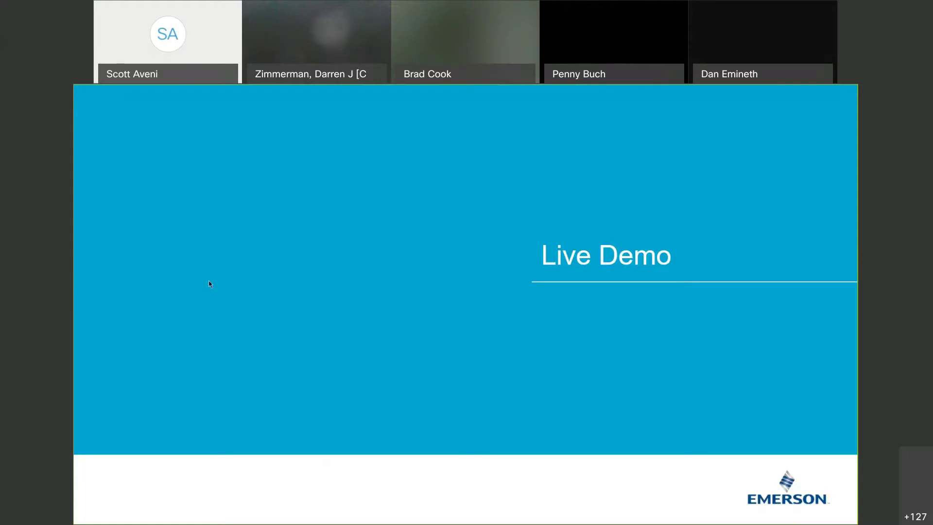
key(Escape)
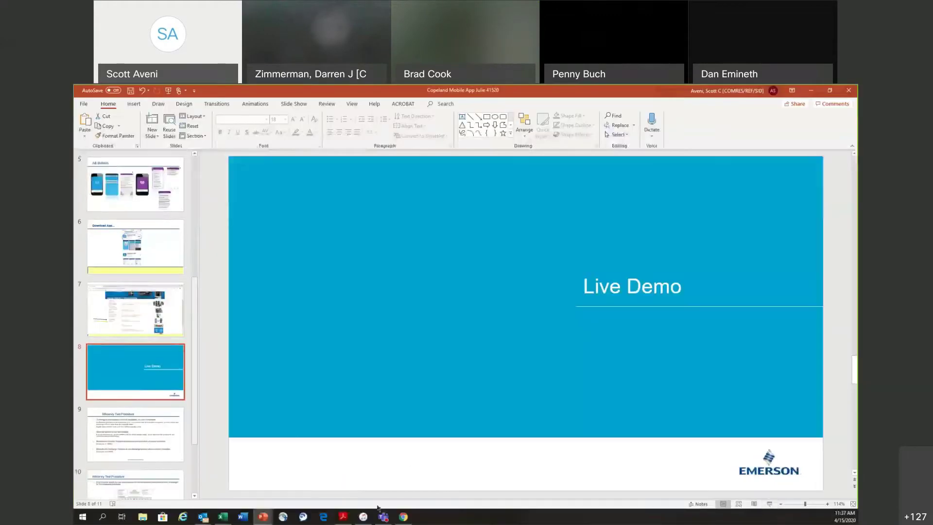
click(400, 517)
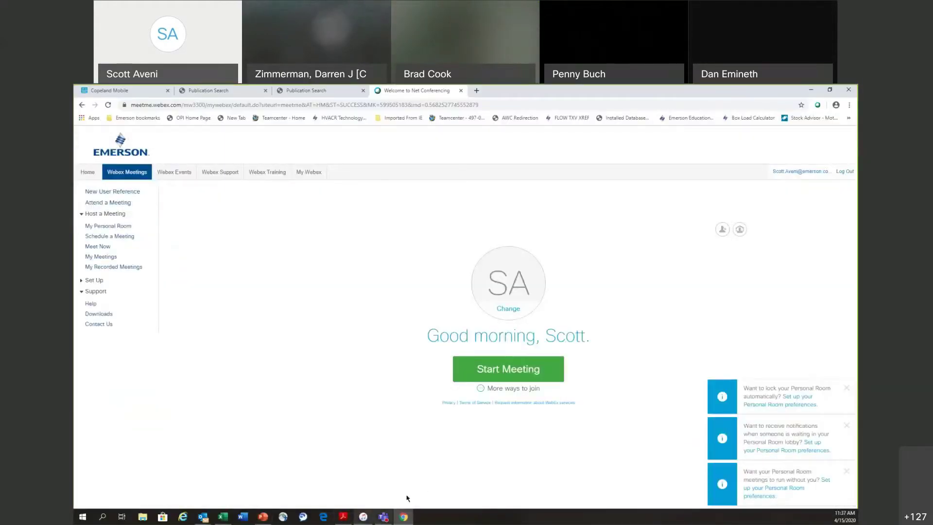
click(405, 518)
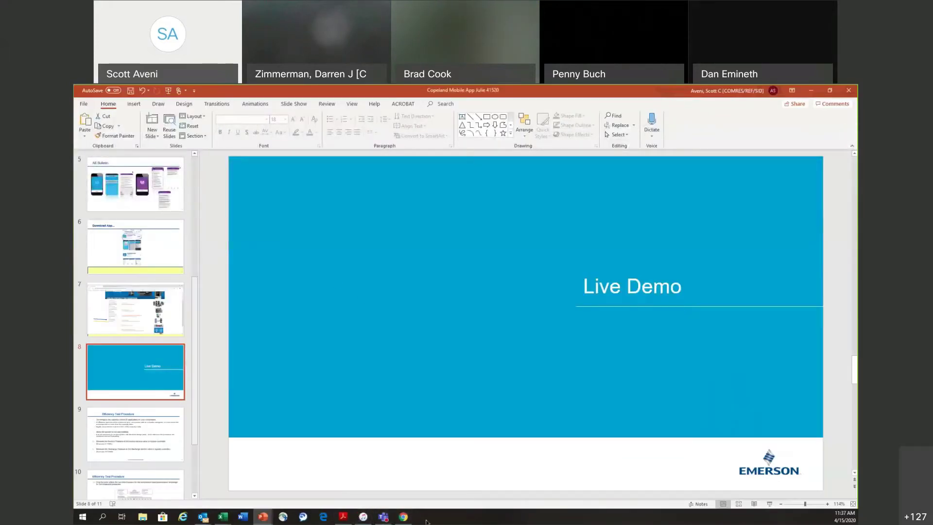
click(403, 516)
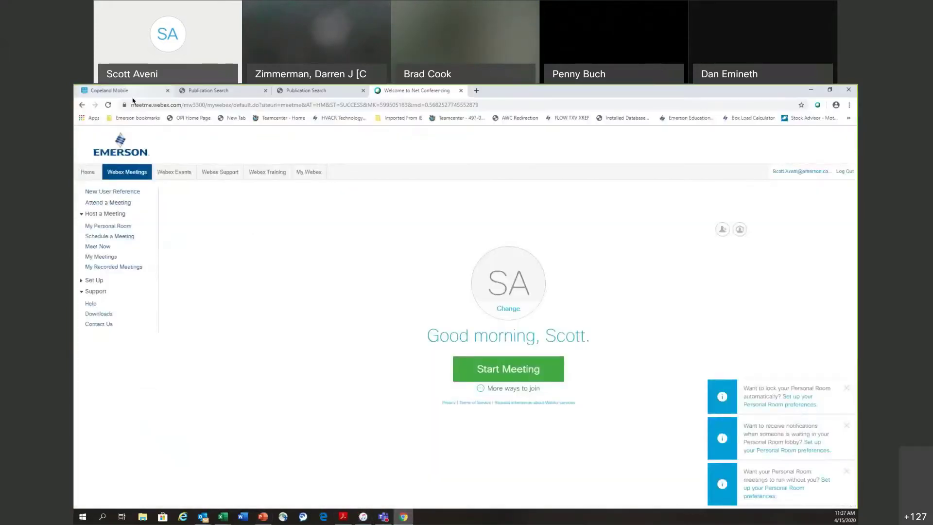
click(116, 91)
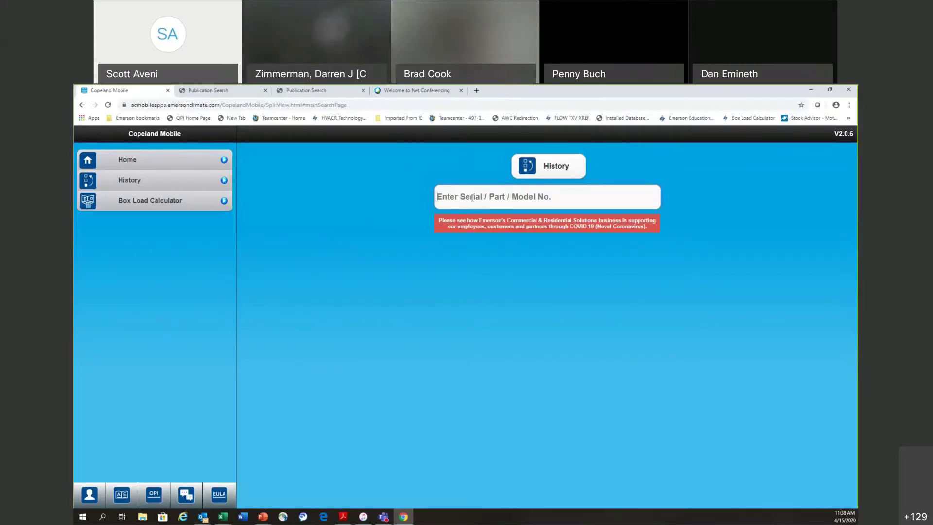
Search for models starting with "3ds3r" and look through the suggested model numbers
text(3ds)
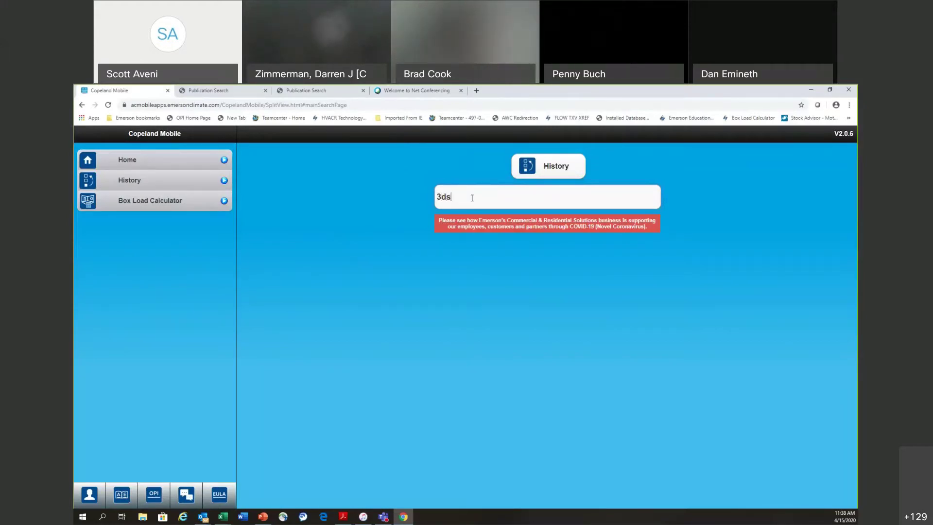
text(3r)
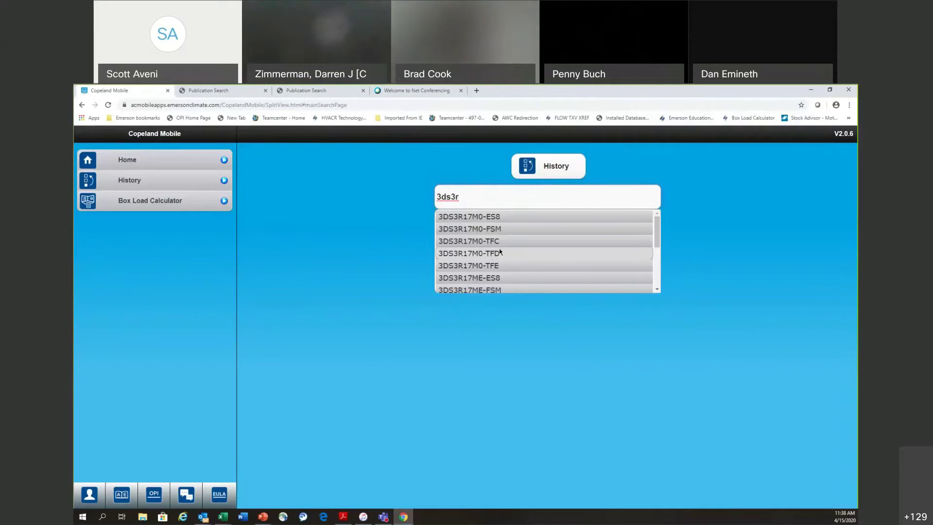
scroll(467, 265, down, 4)
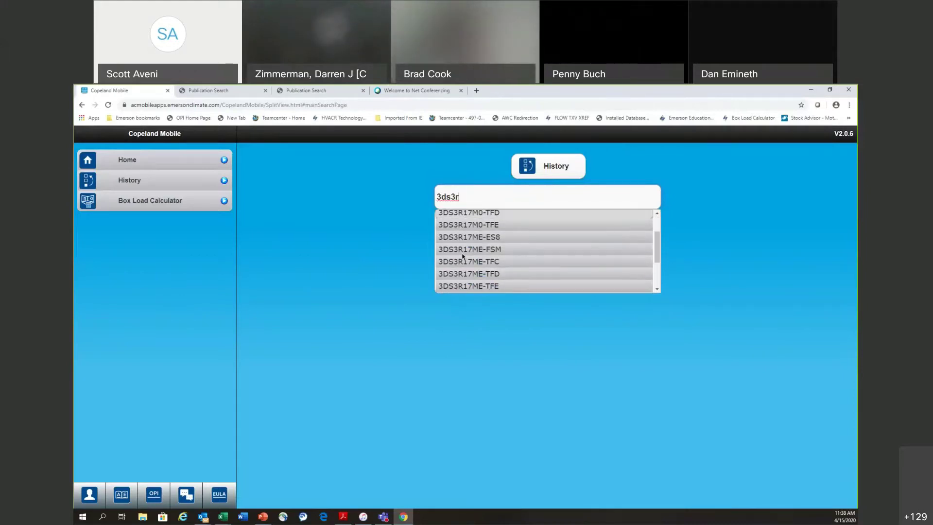
scroll(475, 265, up, 4)
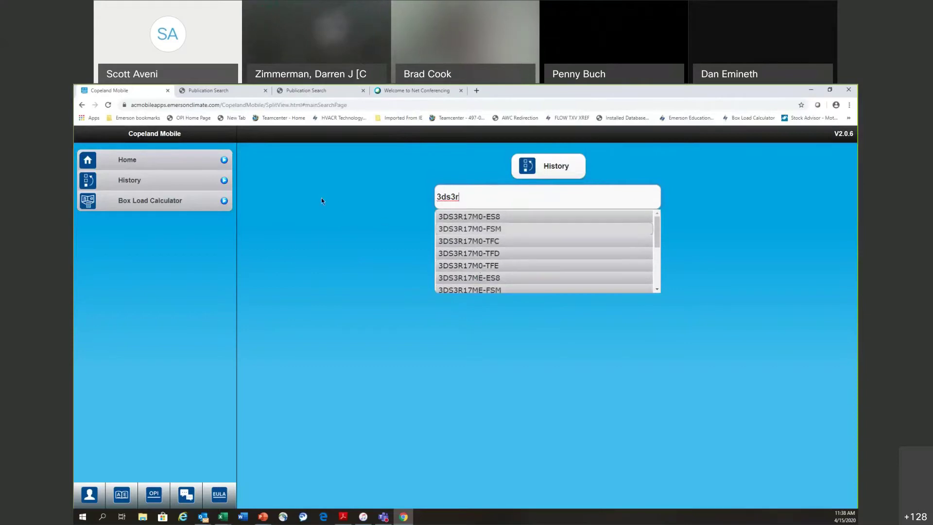
Load ZB38KCE-TF5 from the recent search history and open its Medium Temp., R-404A, 230-3-60 entry
click(187, 185)
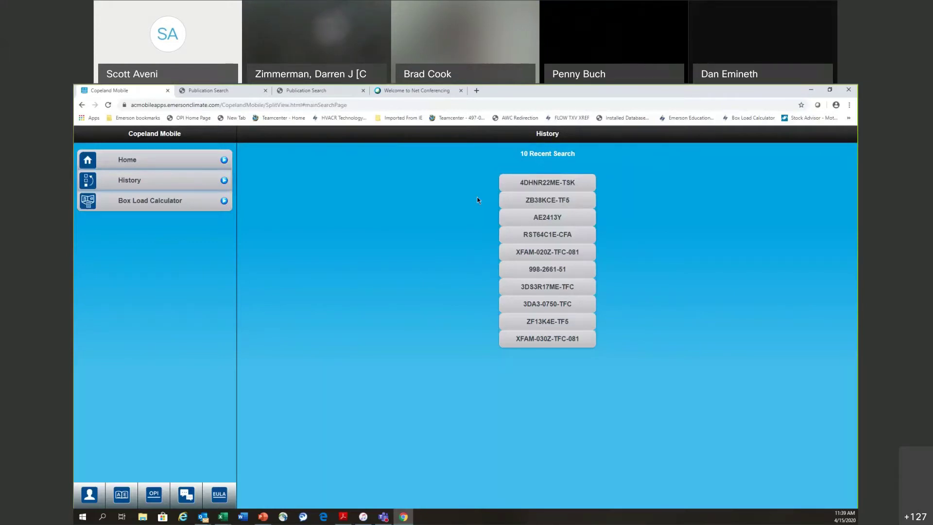
click(552, 206)
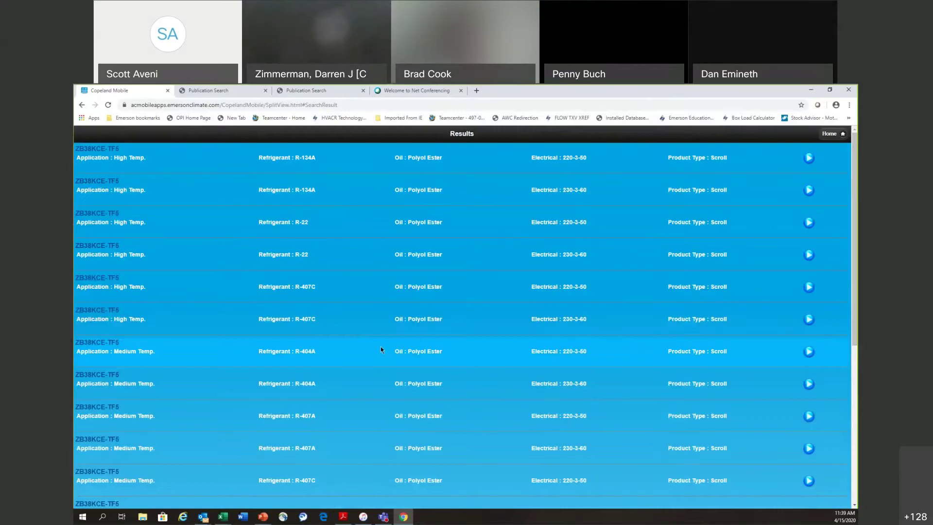
scroll(375, 328, down, 4)
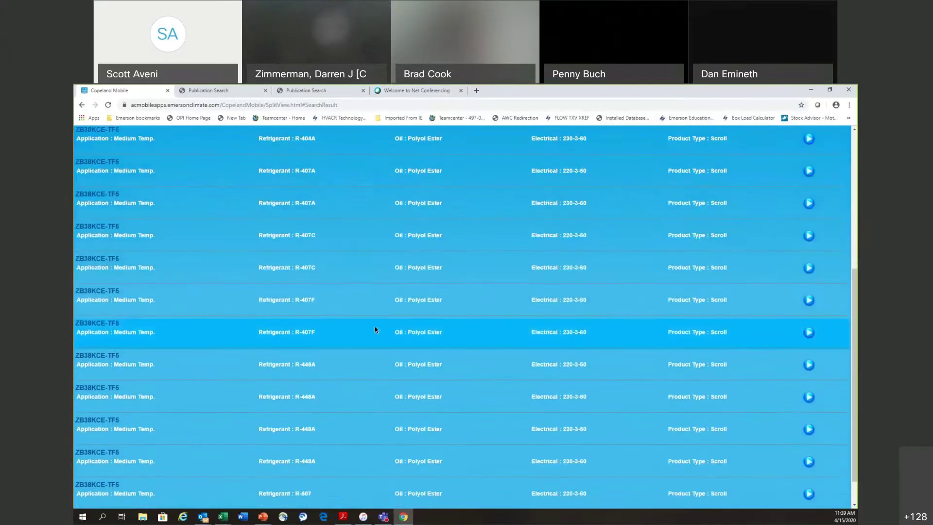
scroll(375, 330, up, 4)
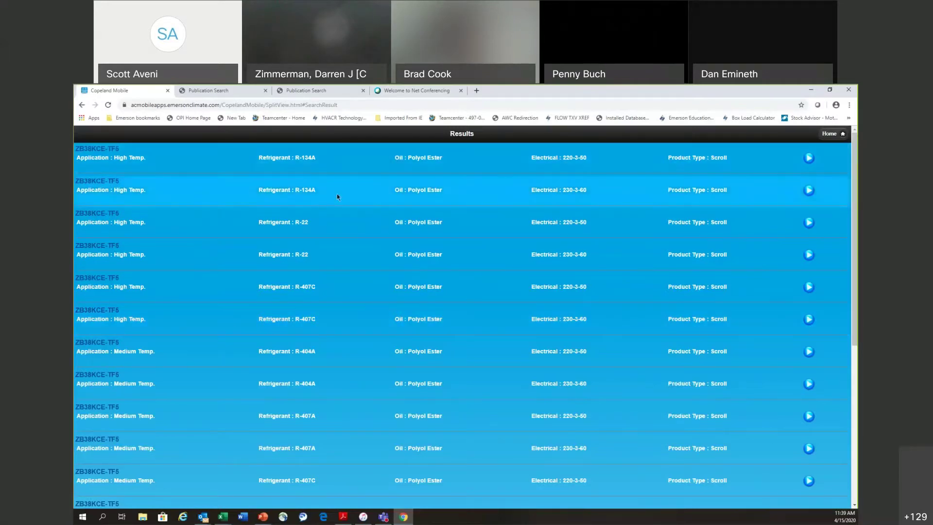
scroll(292, 244, down, 2)
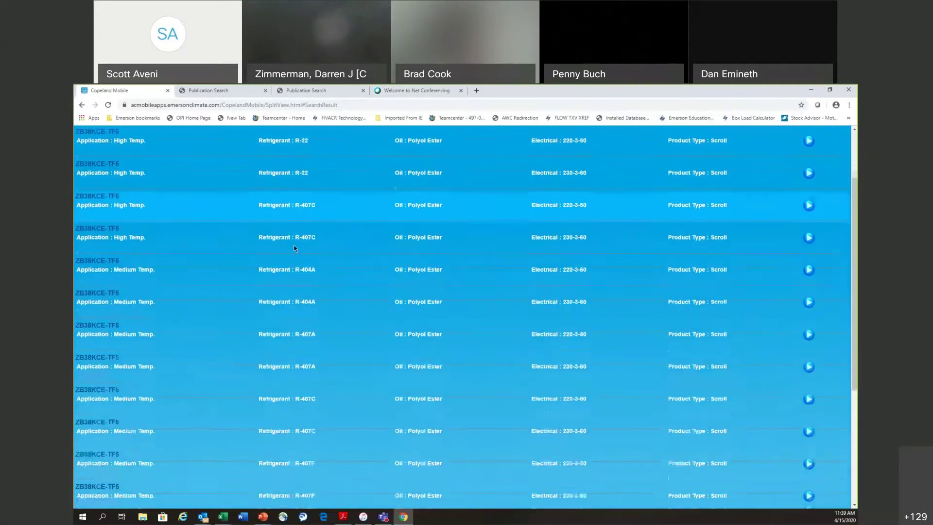
scroll(294, 249, down, 4)
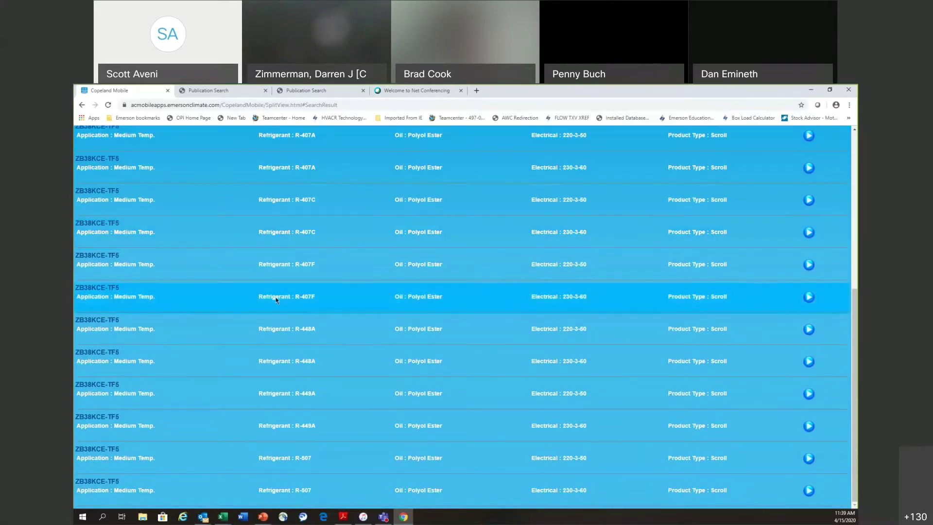
scroll(276, 299, up, 3)
scroll(276, 300, down, 3)
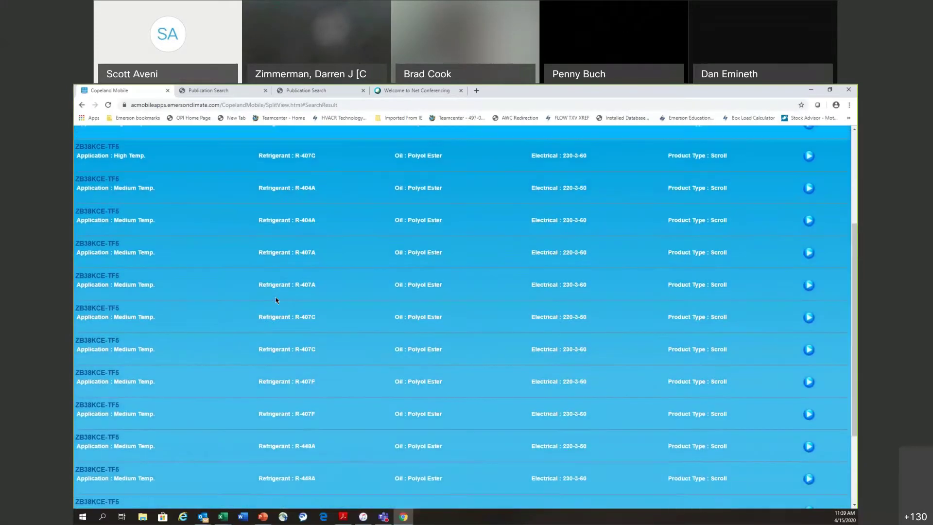
scroll(289, 314, up, 2)
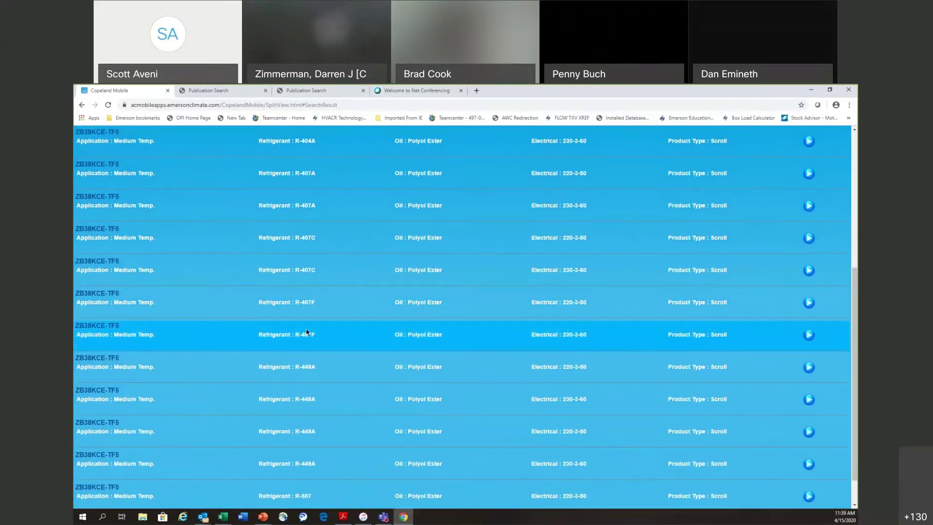
scroll(306, 328, up, 2)
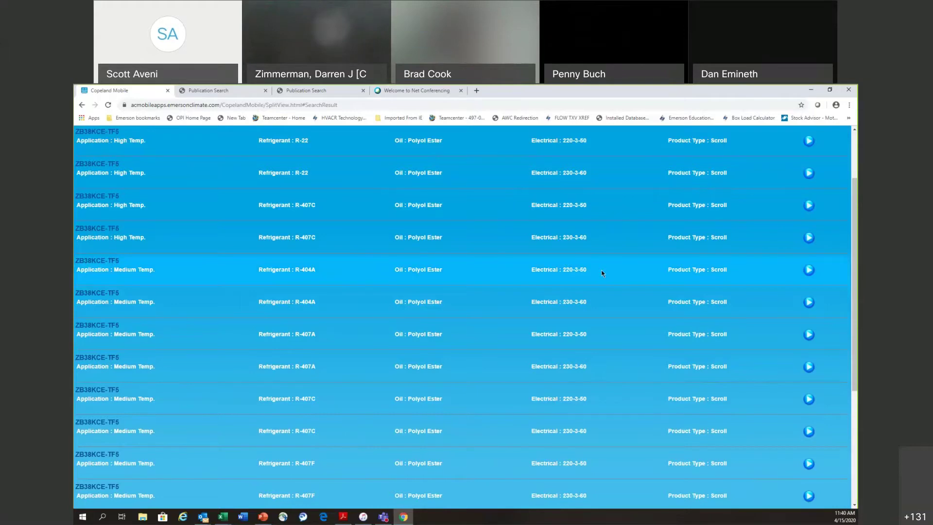
click(809, 302)
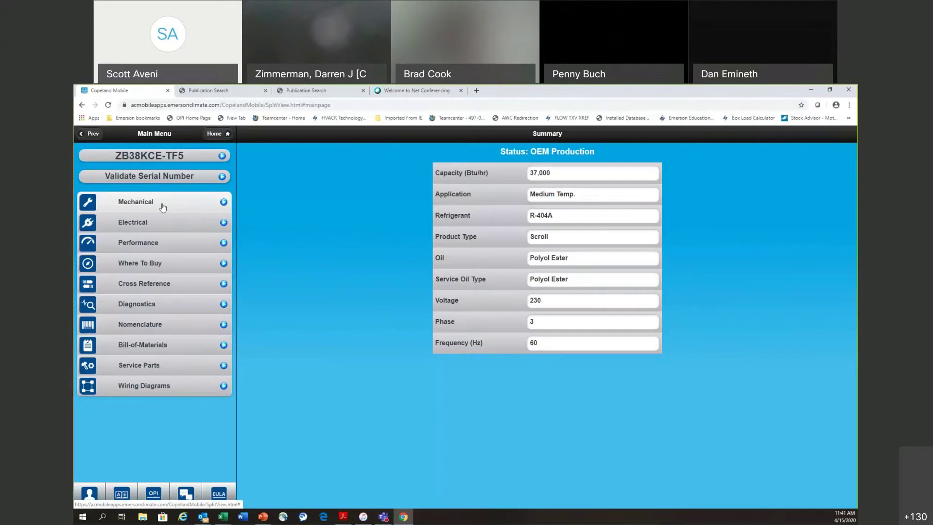
Review the ZB38KCE-TF5 mechanical specifications and its electrical summary, including the RLA (MCC/1.4) note
click(224, 207)
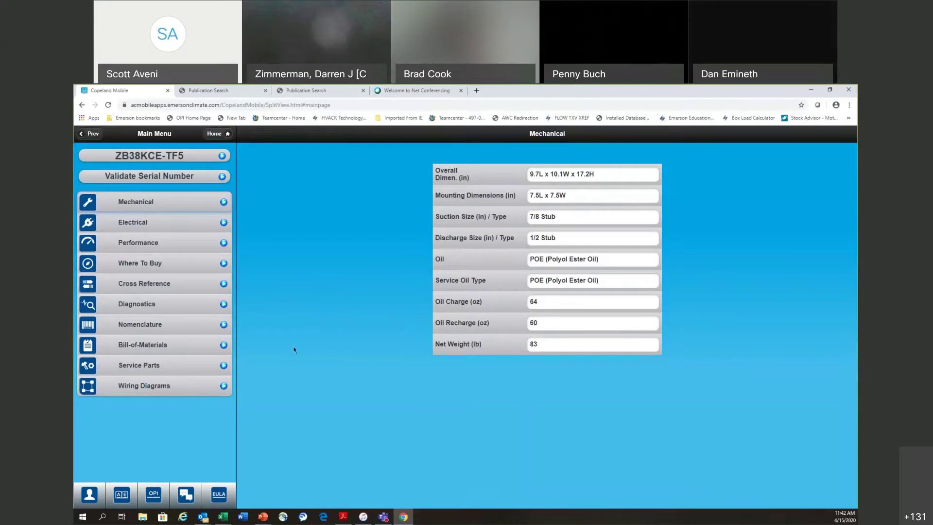
click(223, 224)
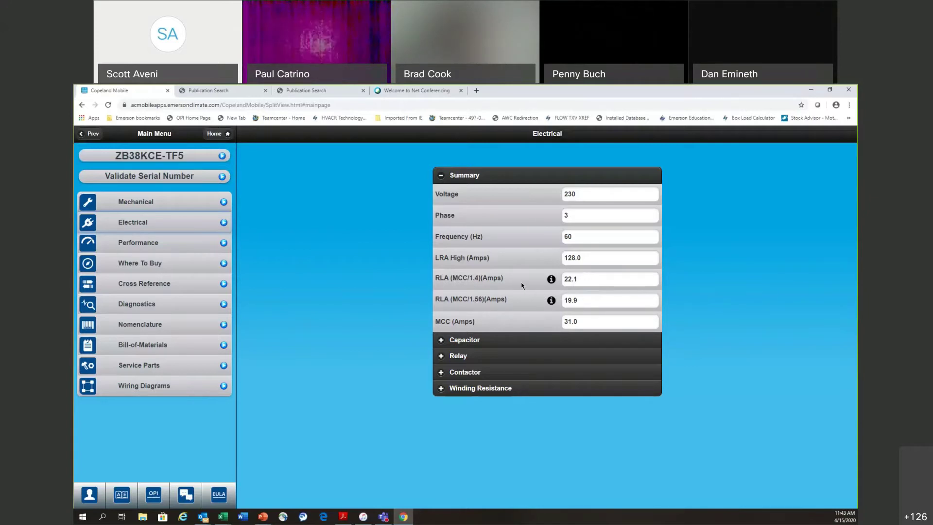
mouse_move(552, 281)
Check the contactor data, and return to the electrical summary to read the notes on both RLA ratings
click(442, 372)
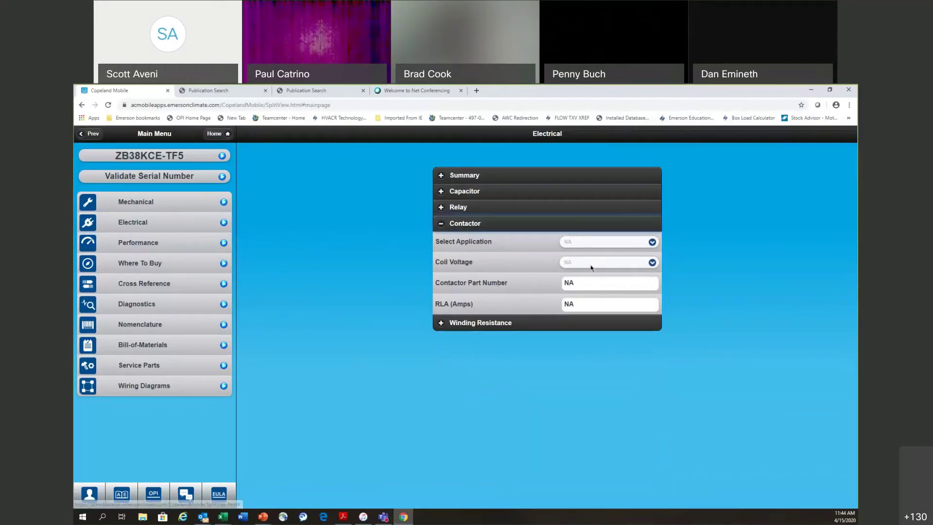
click(439, 178)
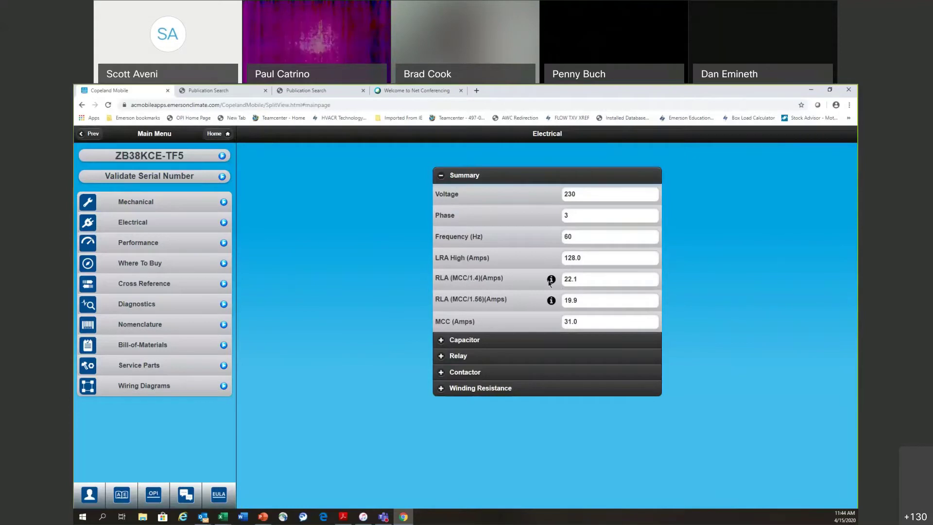
mouse_move(550, 281)
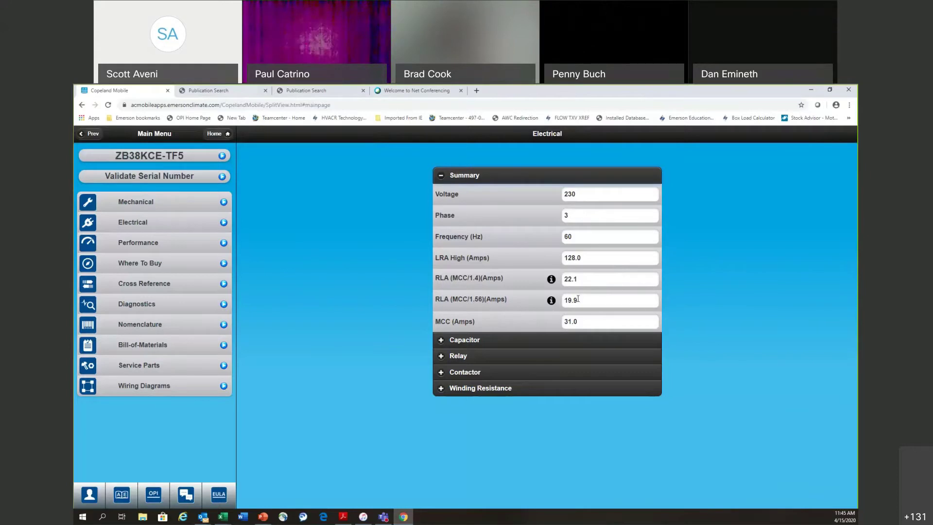
mouse_move(552, 301)
Check the capacitor and relay data of the ZB38KCE-TF5, and return to the home page
click(443, 343)
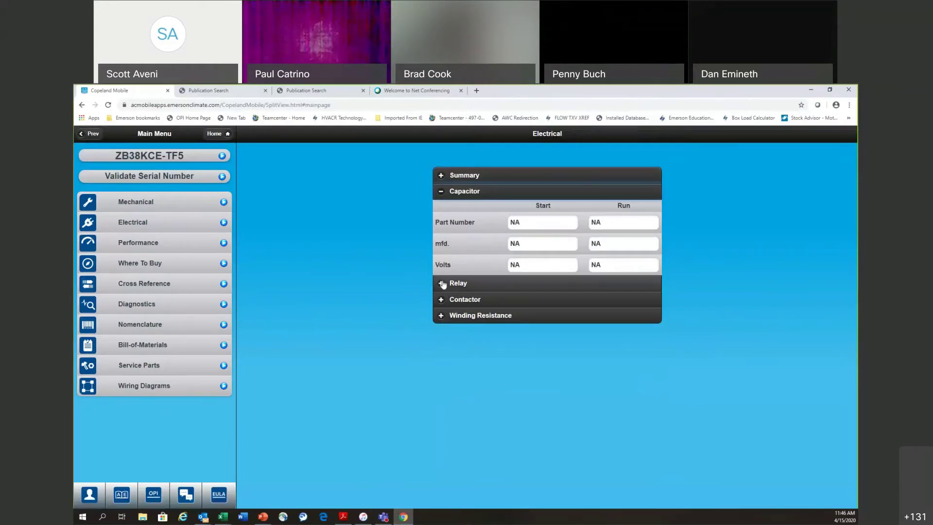
click(443, 284)
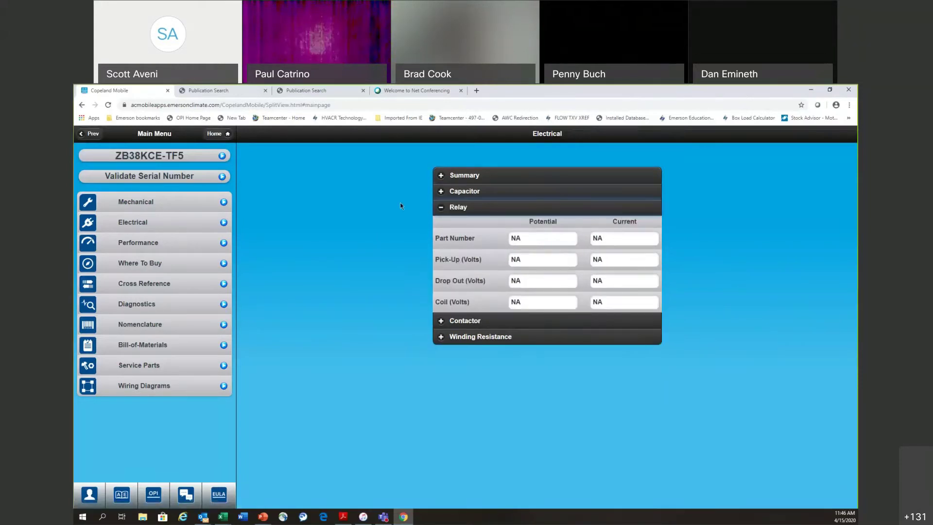
click(214, 134)
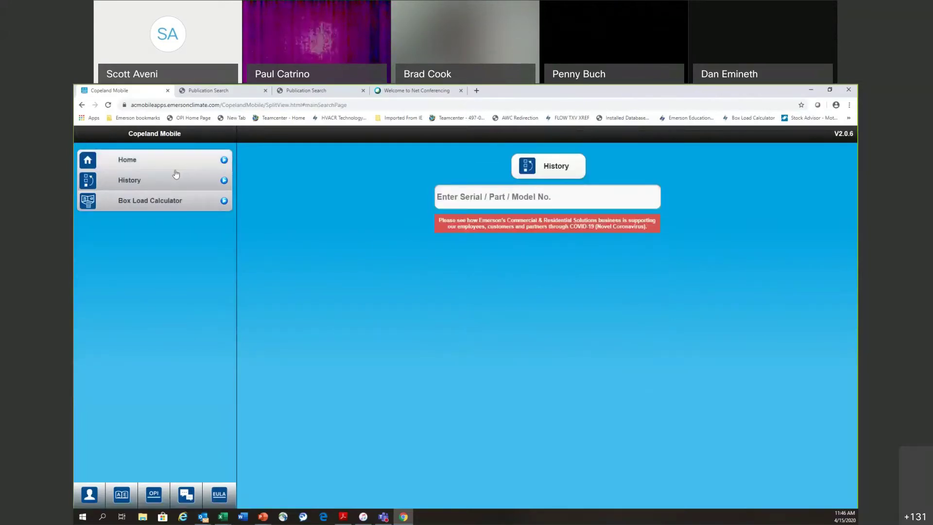
Load RST64C1E-CFA from the recent search history and open its Ext. Medium Temp., R-404A, 115-1-60 entry
click(164, 187)
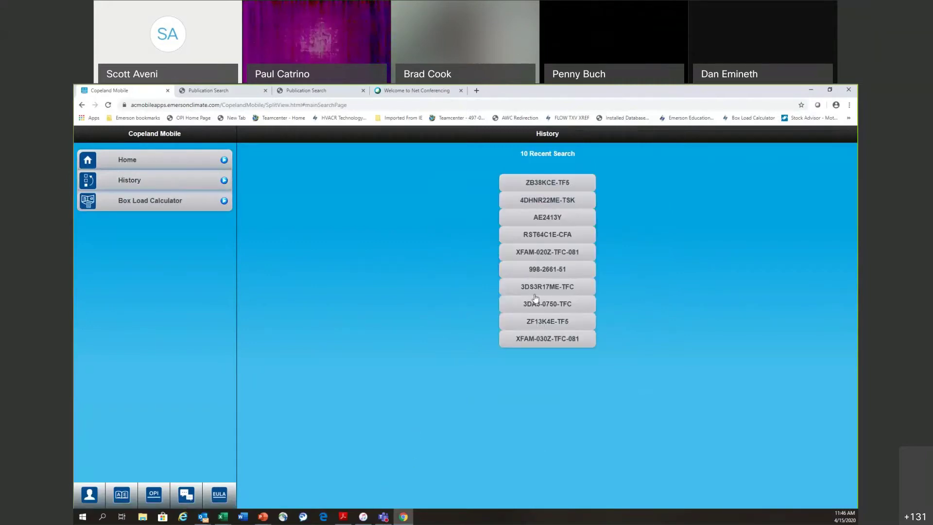
click(538, 237)
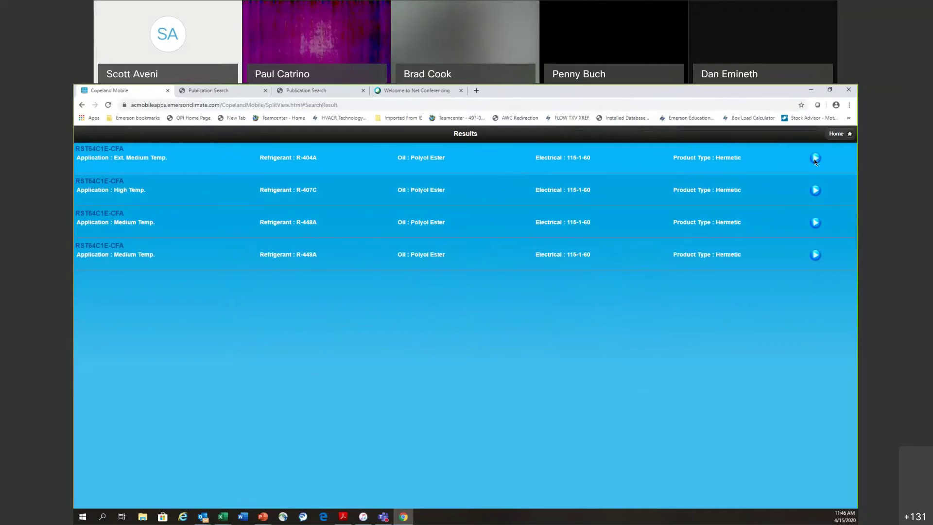
click(816, 158)
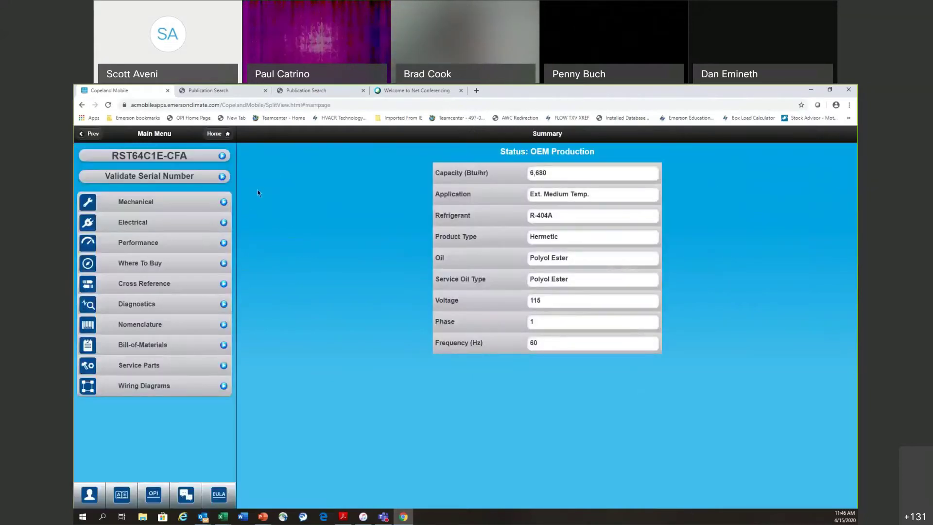
View the electrical data of the RST64C1E-CFA, examining its start and run capacitor and relay details
click(224, 223)
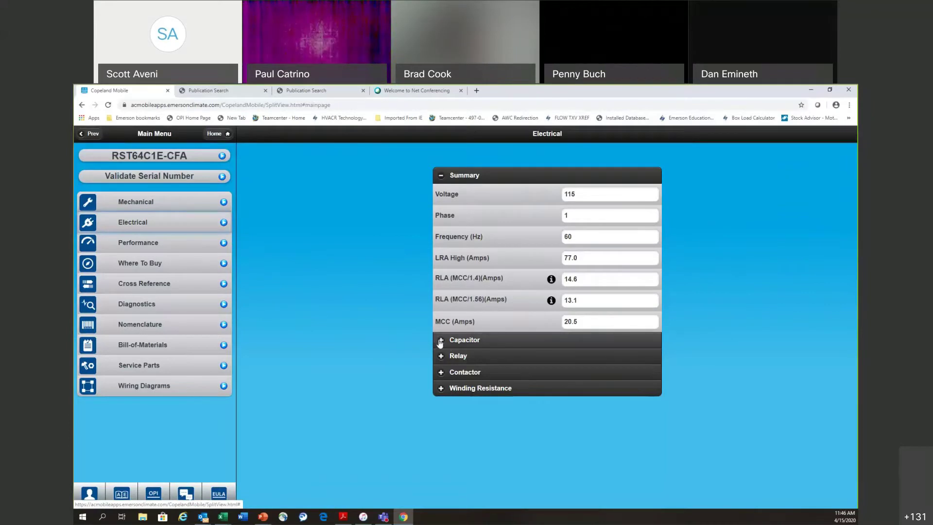
click(440, 341)
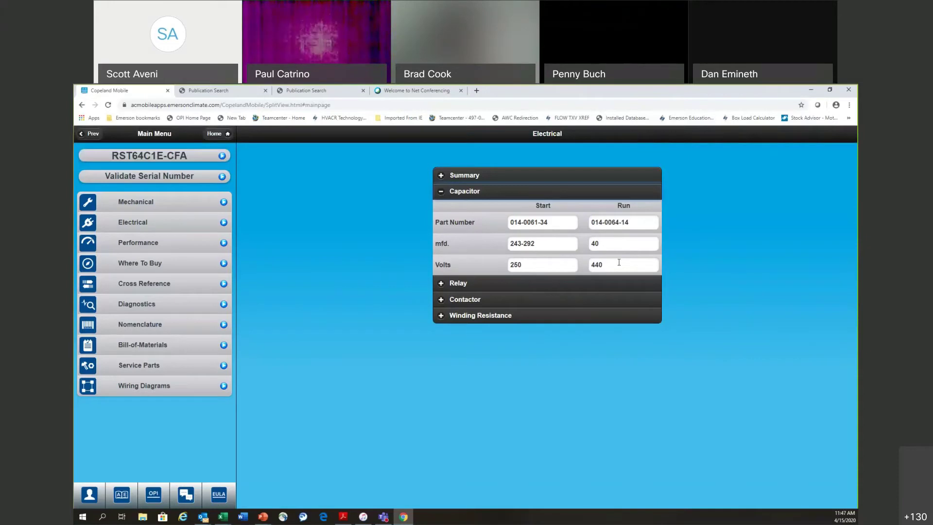
click(444, 286)
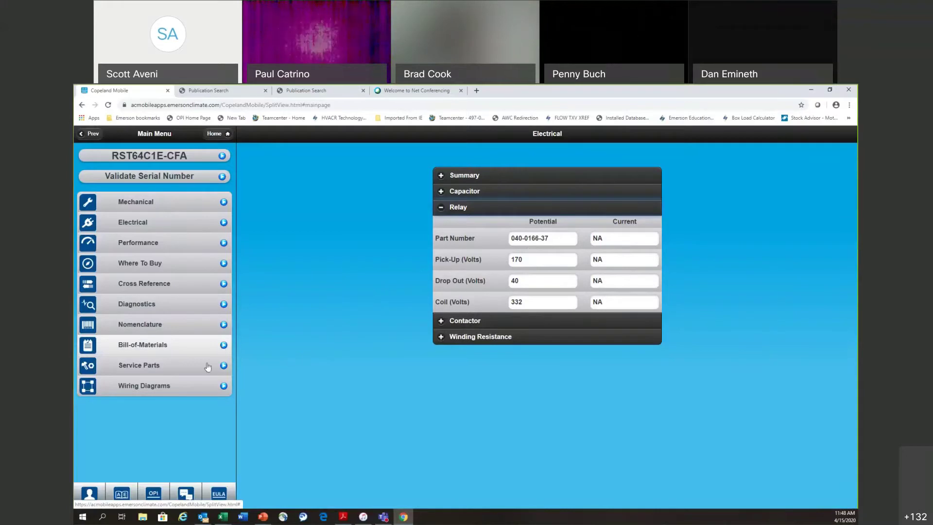
On the Online Product Information site, run a Copeland-to-Copeland cross reference for the replacement of part 040-0166-03
click(154, 496)
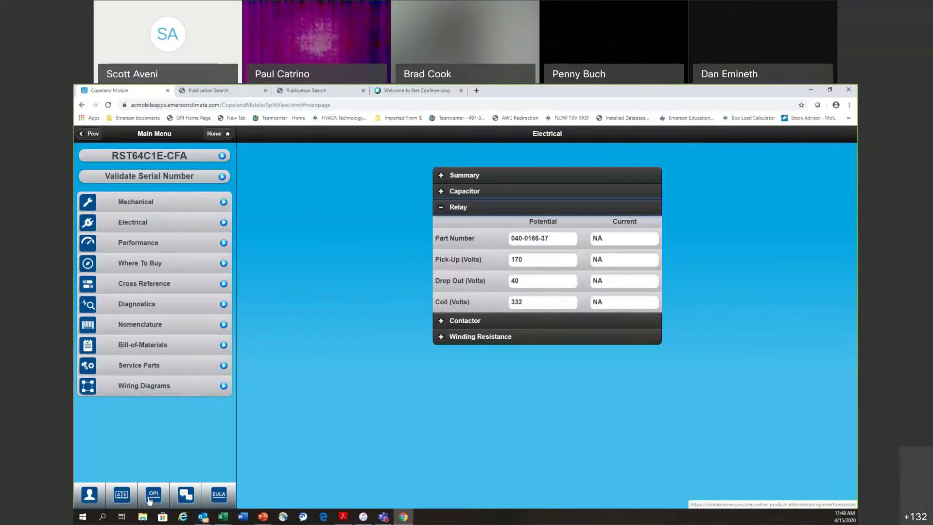
click(154, 496)
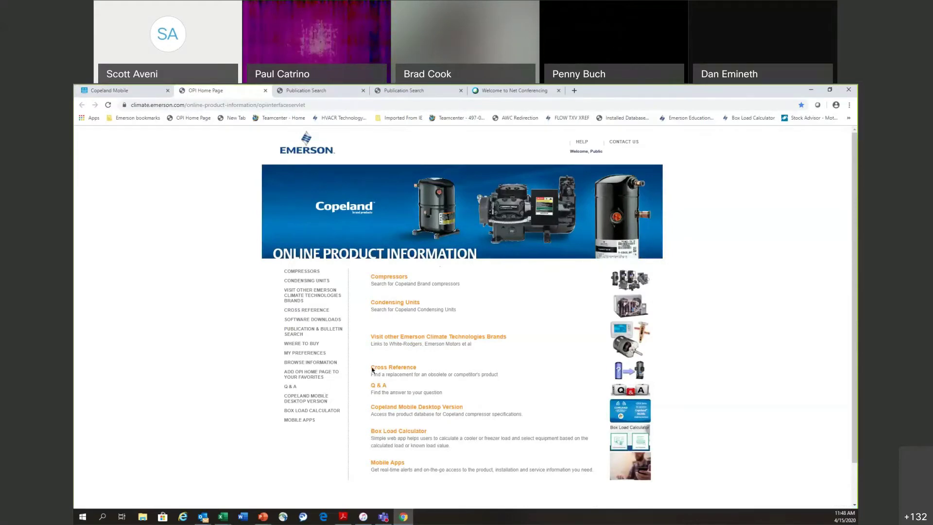
click(389, 368)
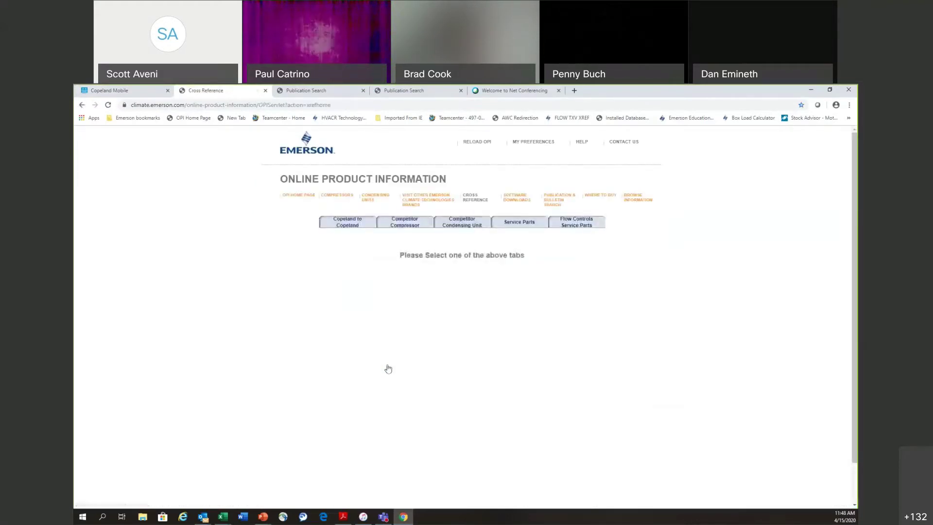
click(352, 228)
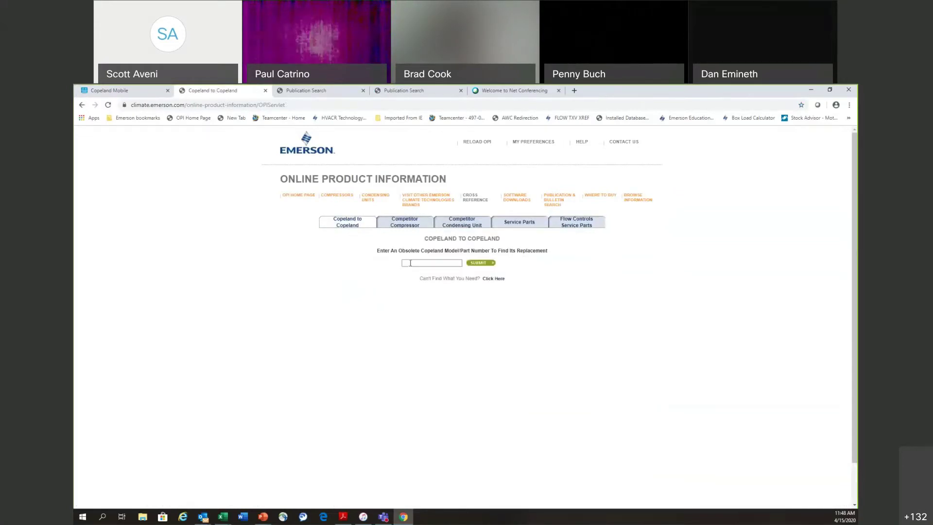
click(410, 263)
text(040-0166-03)
key(Return)
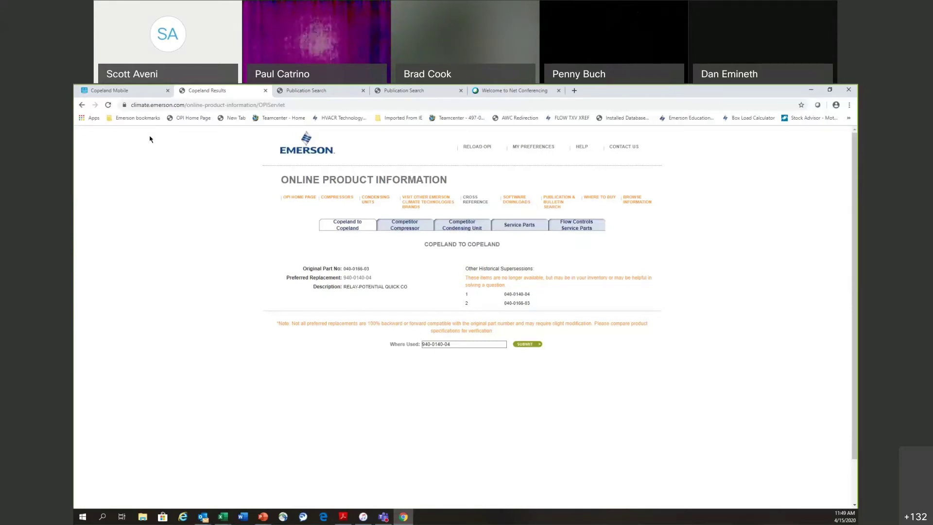
Switch back to Copeland Mobile and check the RST64C1E-CFA's contactor data, electrical summary and winding resistance
click(132, 91)
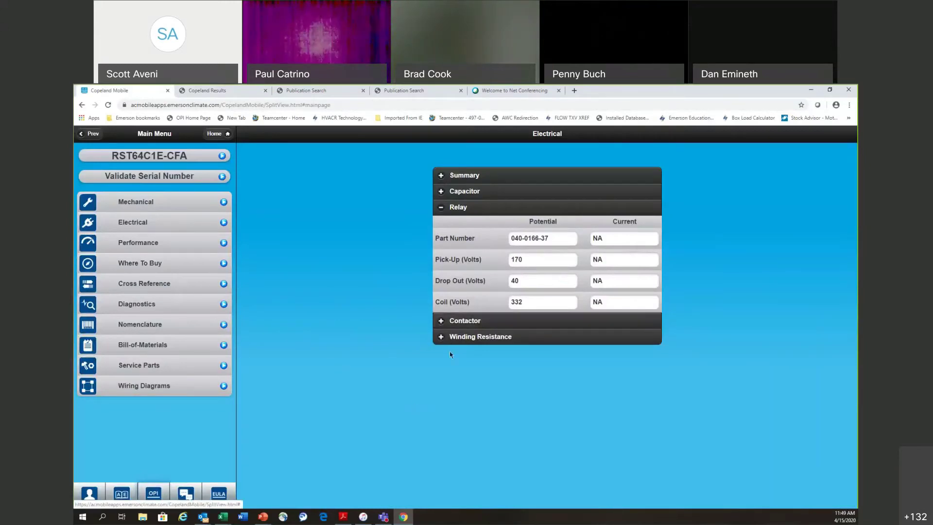
click(443, 320)
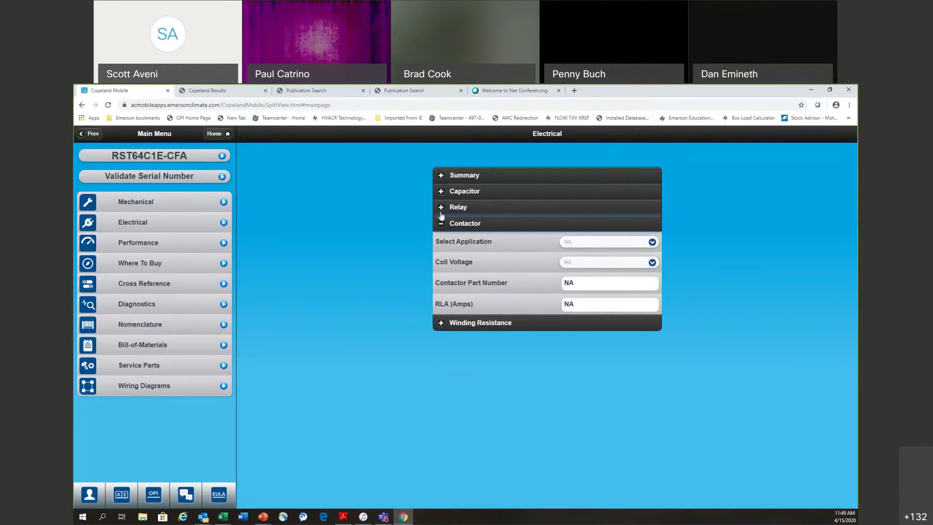
click(441, 176)
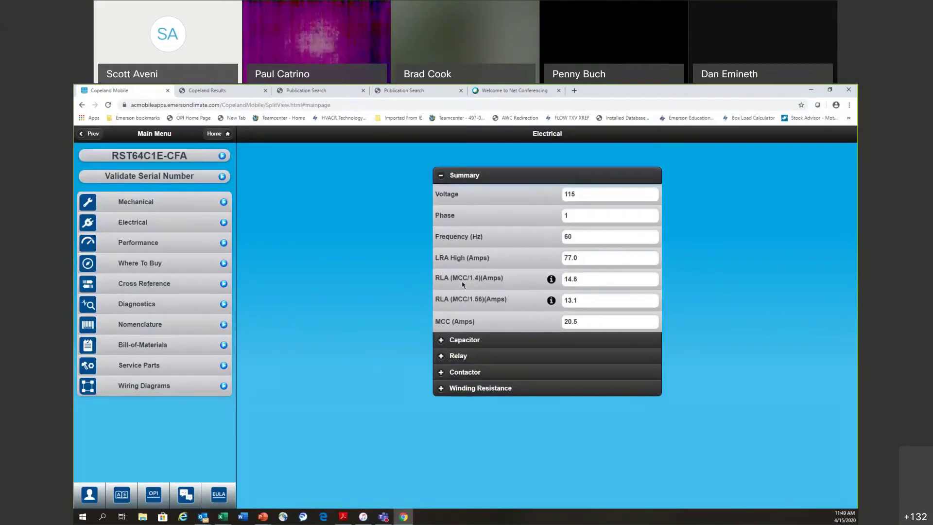
mouse_move(551, 280)
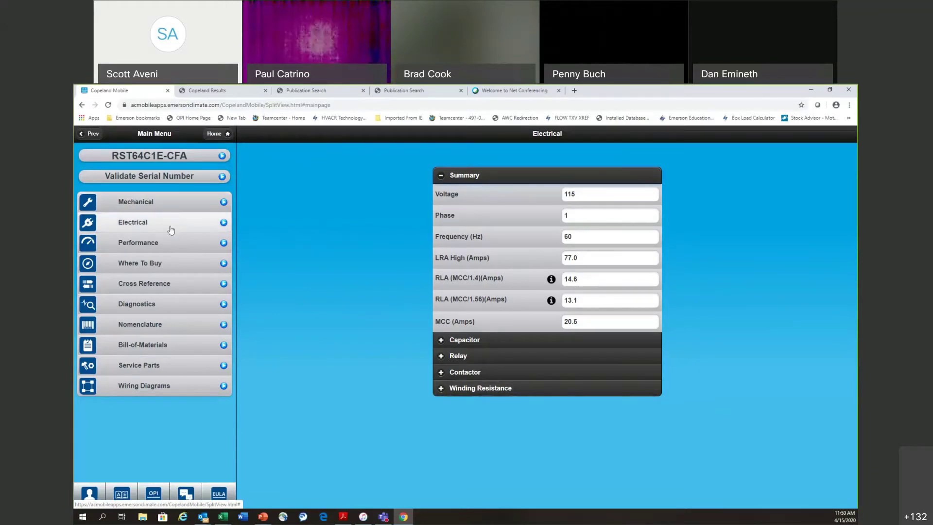
click(441, 388)
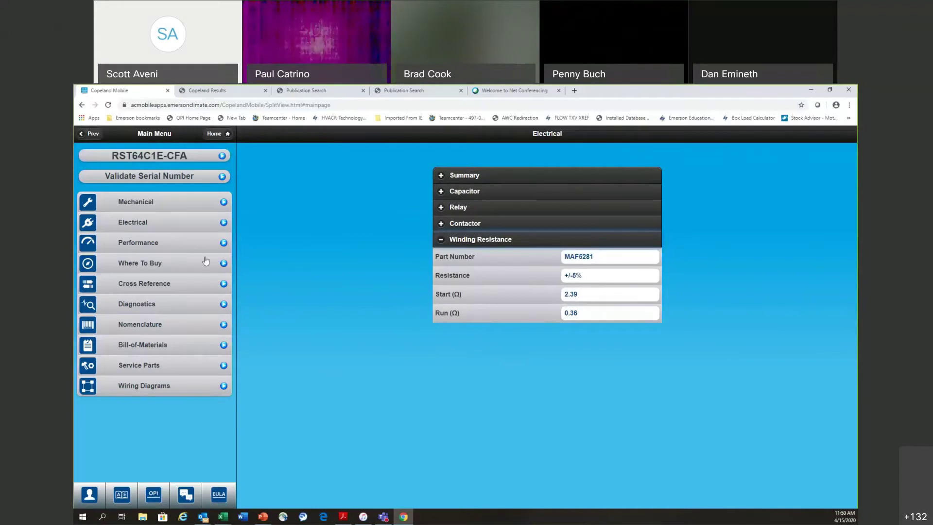
click(442, 179)
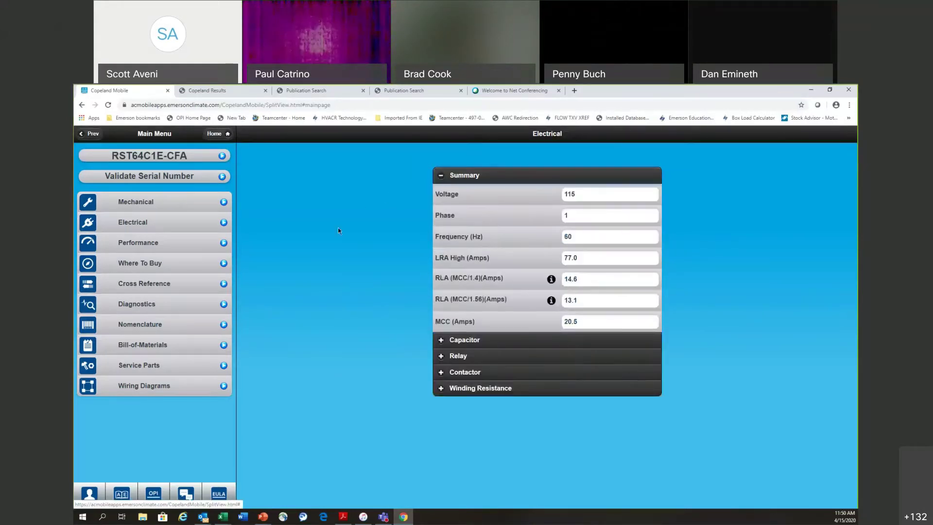
click(222, 284)
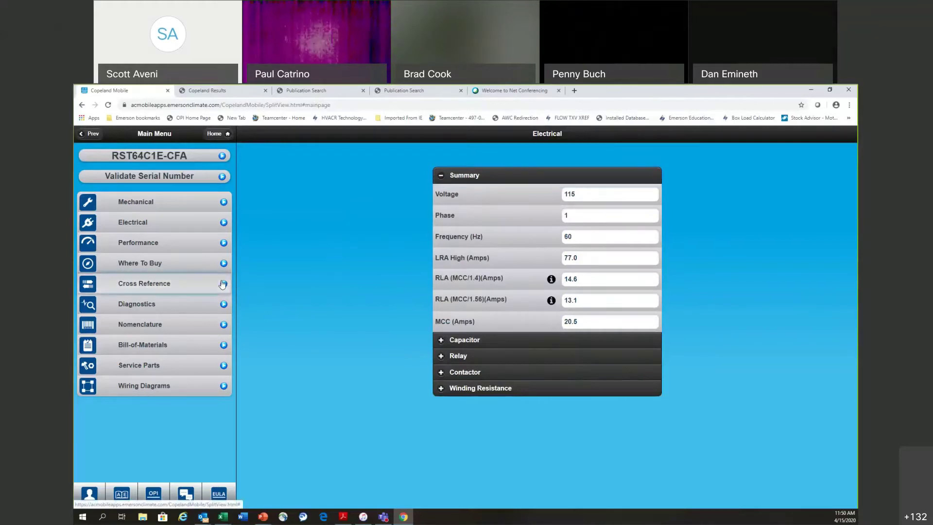
Return to the home page and search for part number 040-0172-04
click(217, 138)
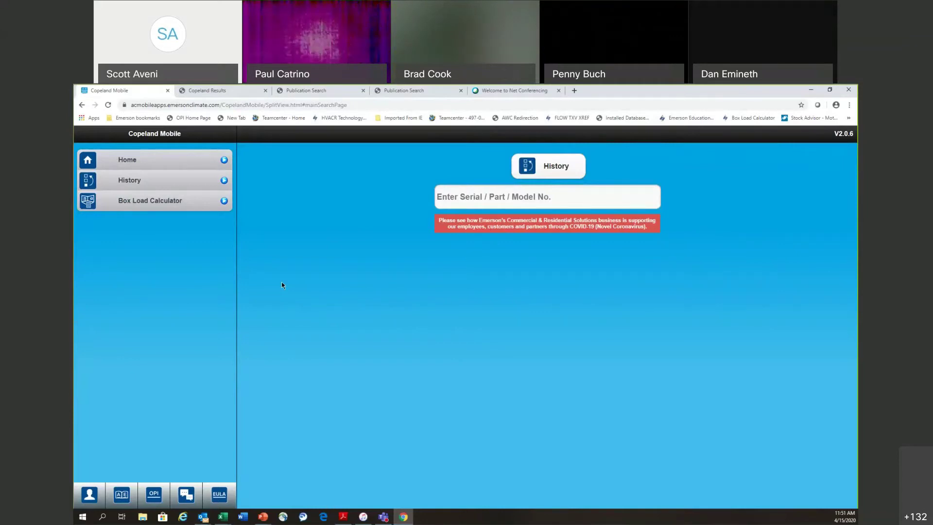
click(461, 198)
text(040-)
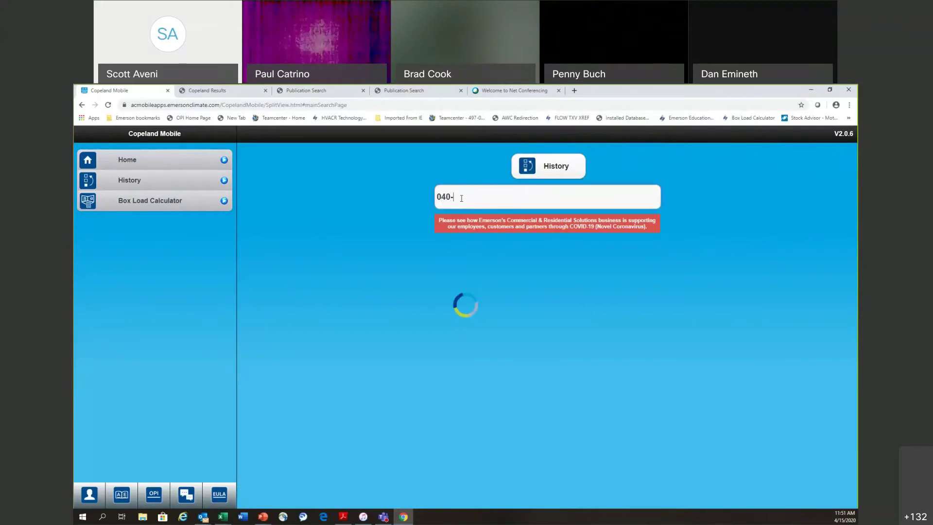
text(0172-04)
key(Return)
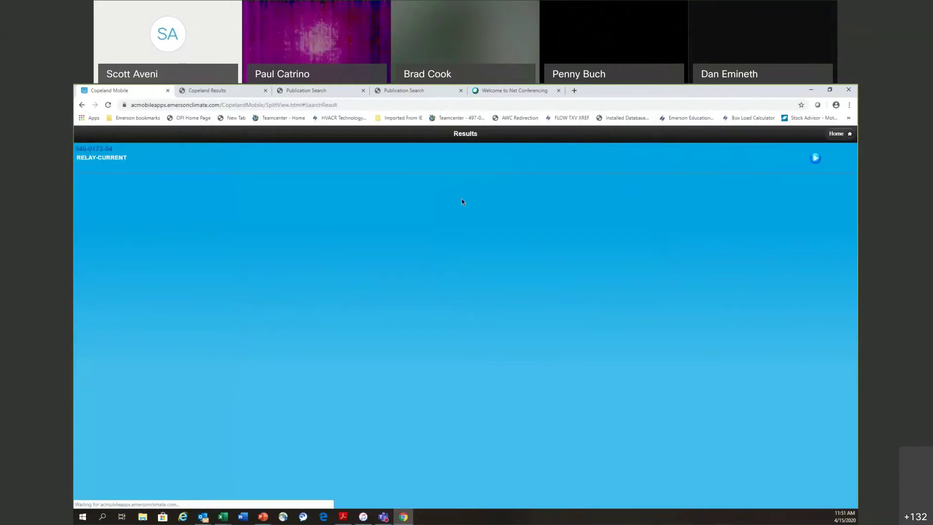
From the home page, try to look up part 040-0166-03, and shorten the entry to 040-0166- to list matching parts
click(836, 134)
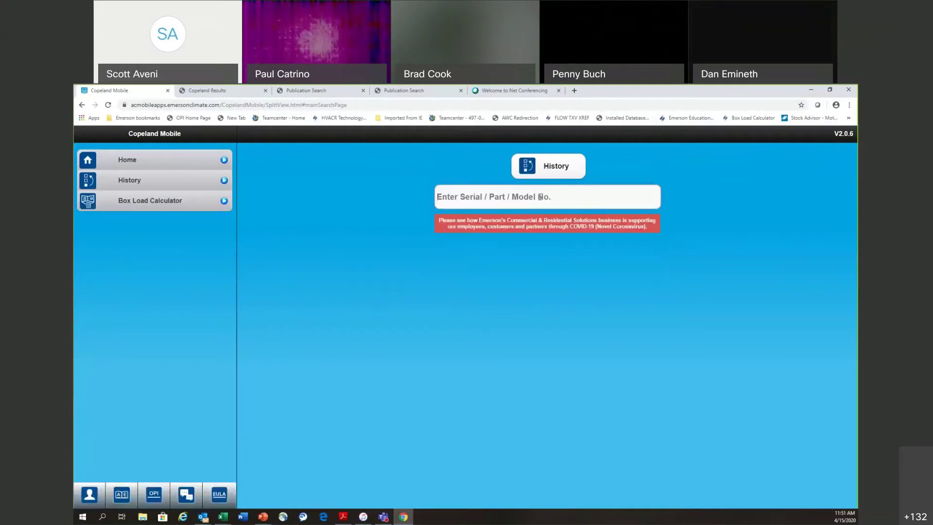
click(540, 196)
text(040-0166-03)
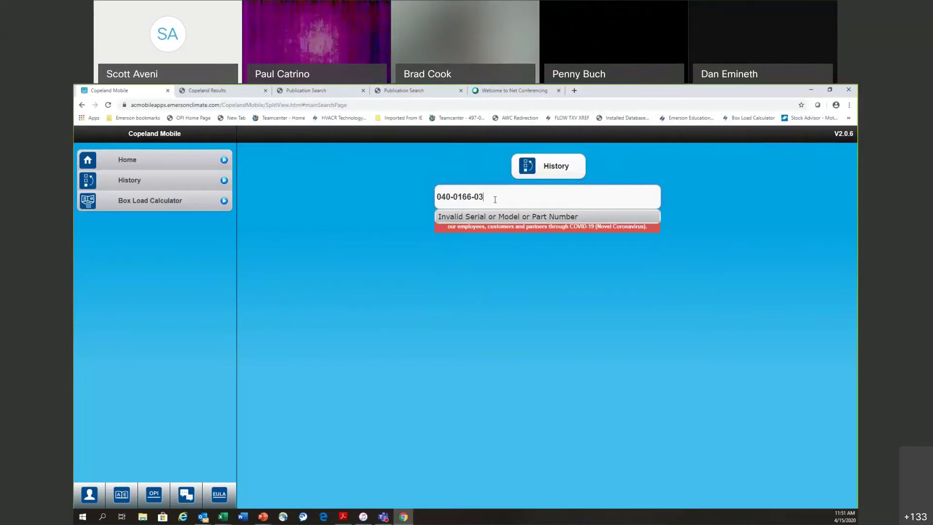
key(BackSpace)
key(BackSpace)
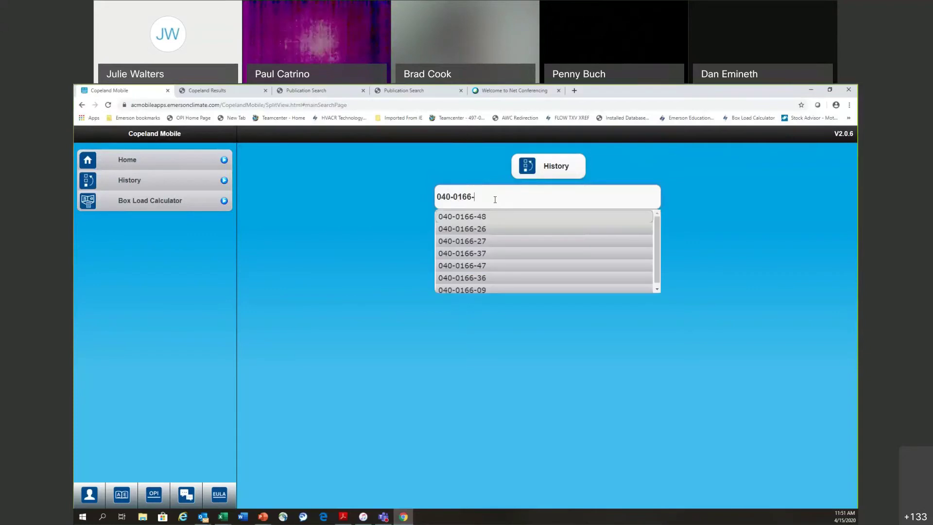
Open part 040-0166-27 from the suggestions and check its contents and Where To Buy service parts data
click(474, 241)
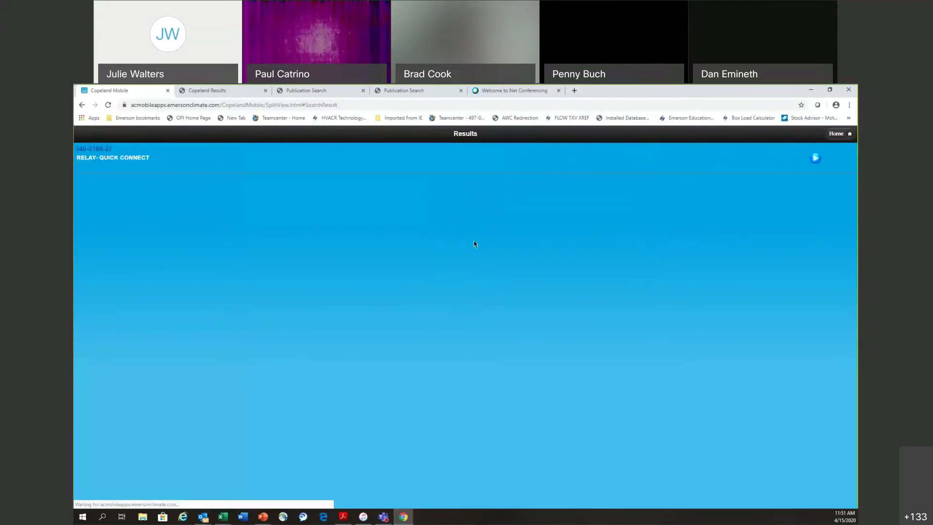
click(815, 159)
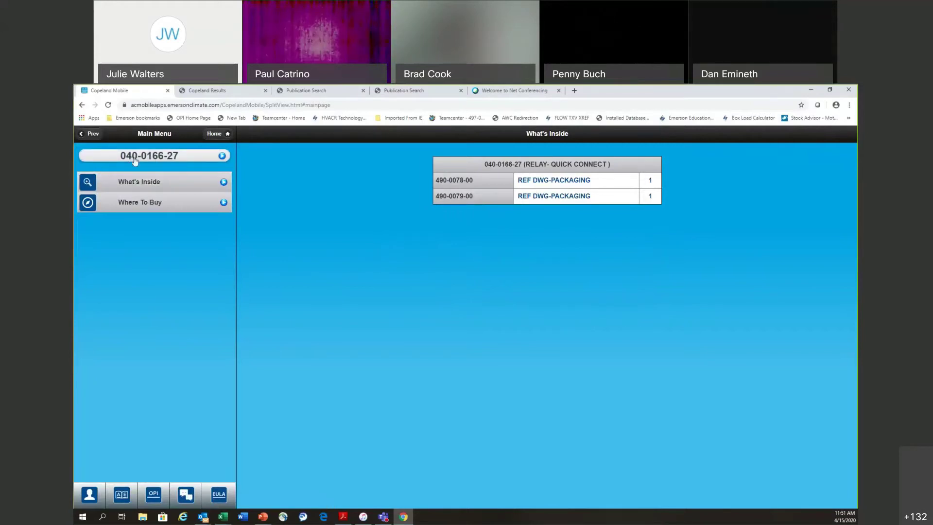
click(193, 202)
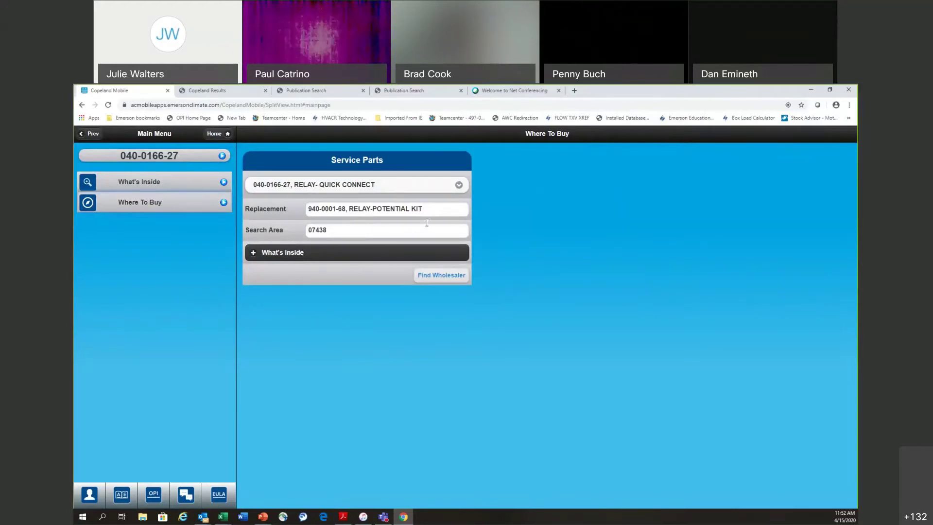
Load ZB38KCE-TF5 from the recent search history and open its Medium Temp., R-404A, 230-3-60 entry
click(221, 136)
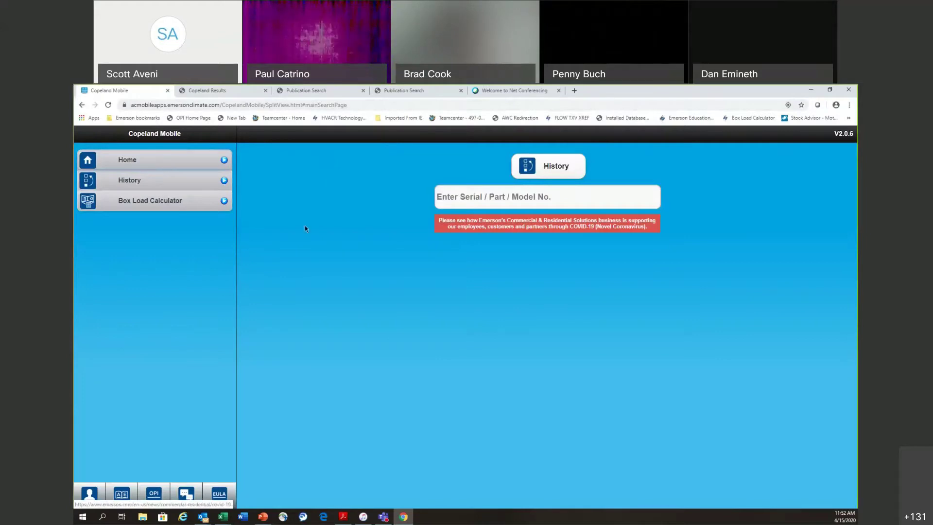
click(182, 187)
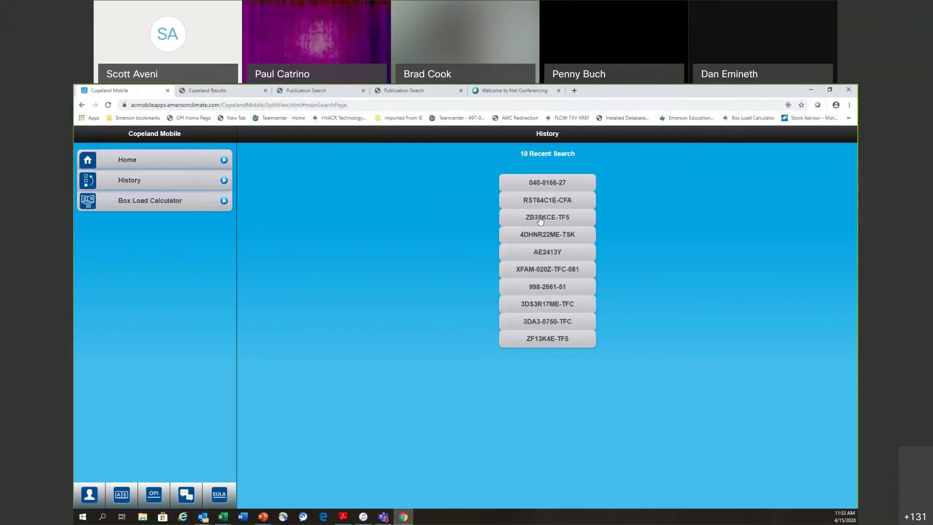
click(520, 221)
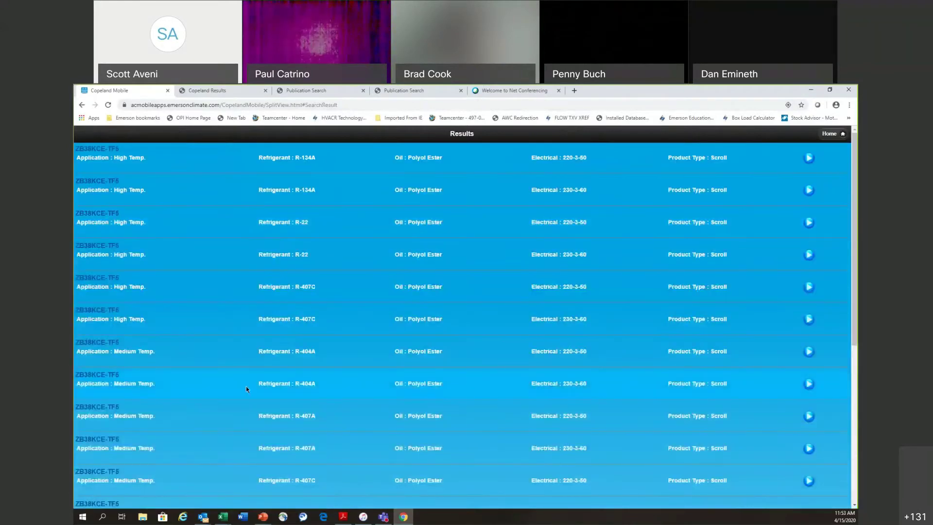
scroll(246, 386, down, 2)
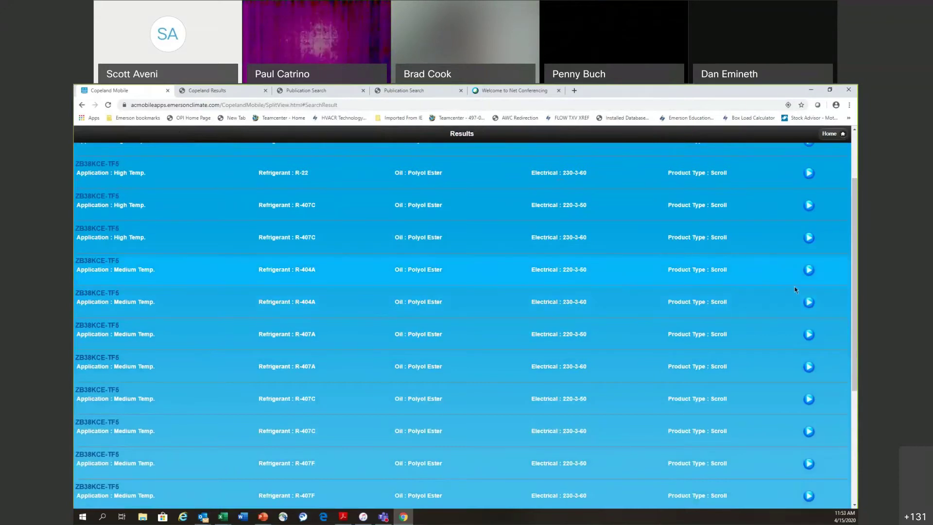
click(809, 303)
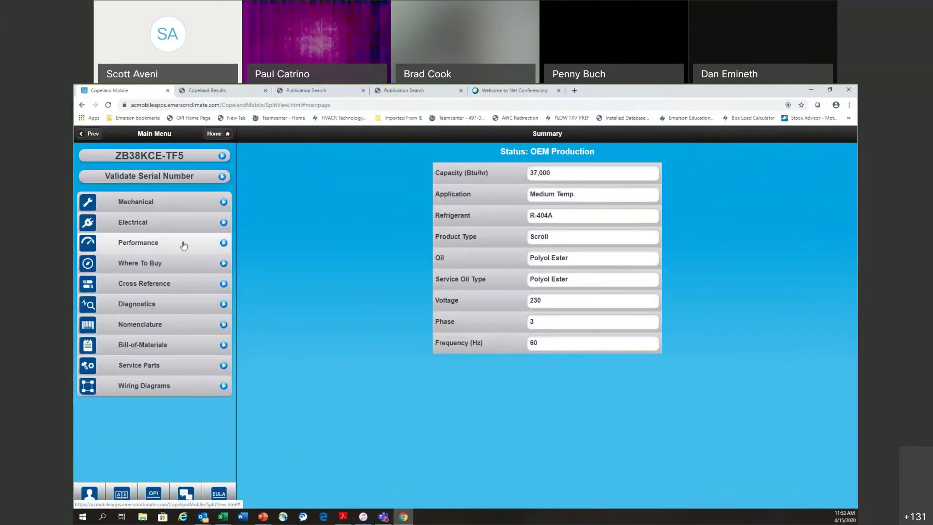
Review the compressor's rated performance, and calculate its dynamic performance at 25 °F evaporator and 115 °F condensing temperature
click(224, 244)
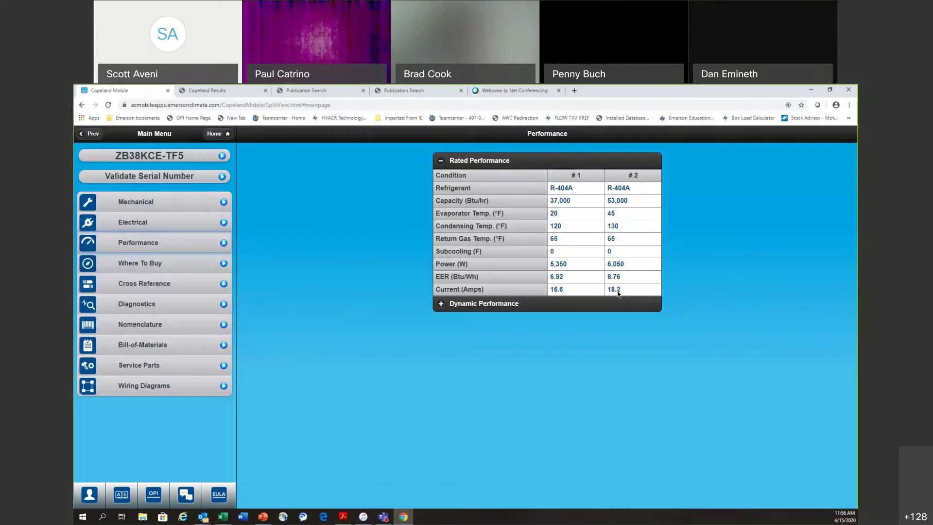
click(442, 304)
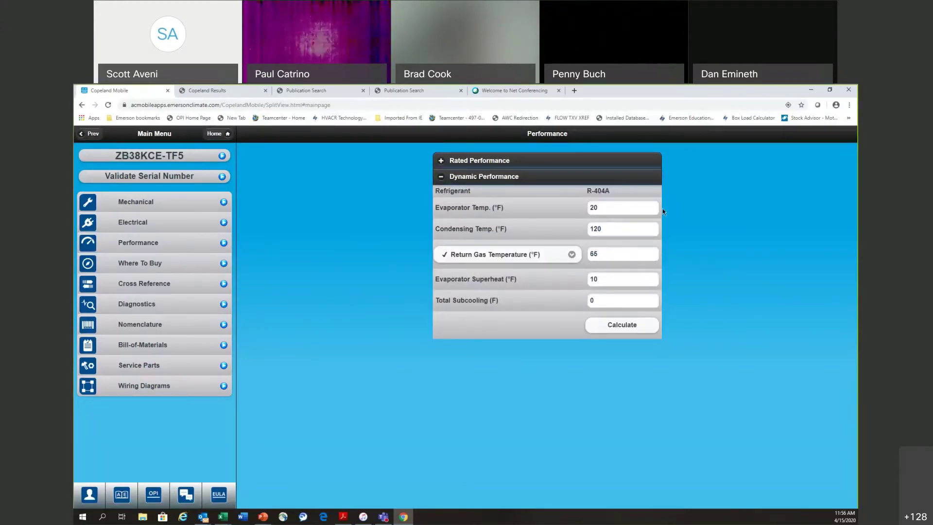
drag(627, 207, 583, 211)
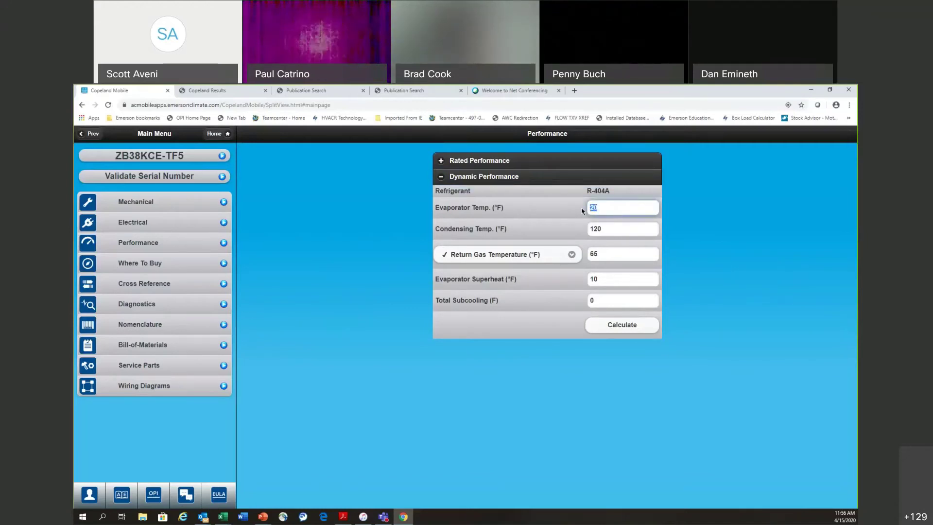
text(2)
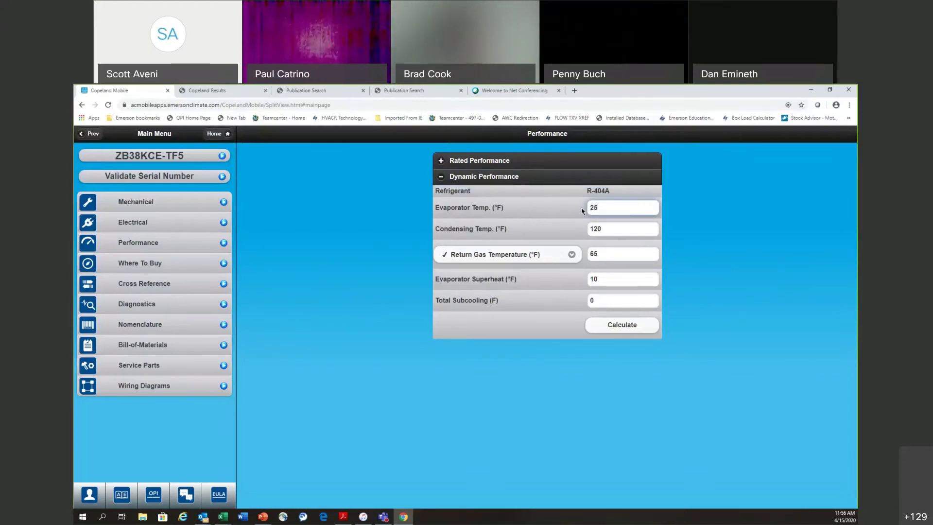
double_click(619, 225)
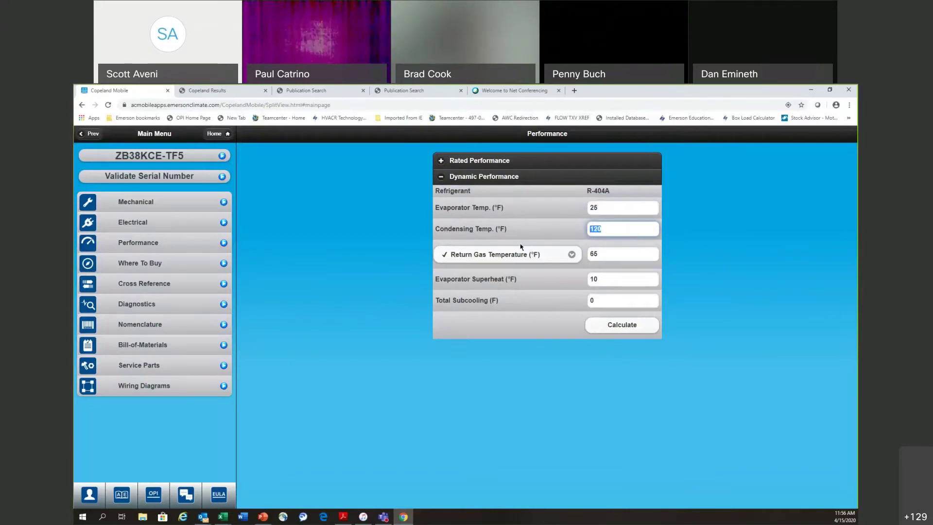
text(115)
click(623, 326)
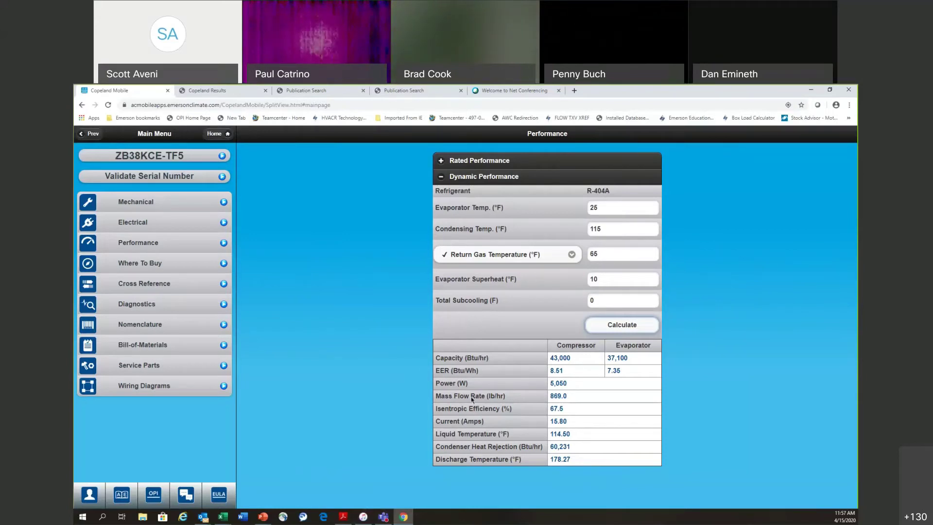
Recalculate the compressor's dynamic performance with an evaporator temperature of 30 °F and a condensing temperature of 125 °F
click(438, 176)
click(438, 176)
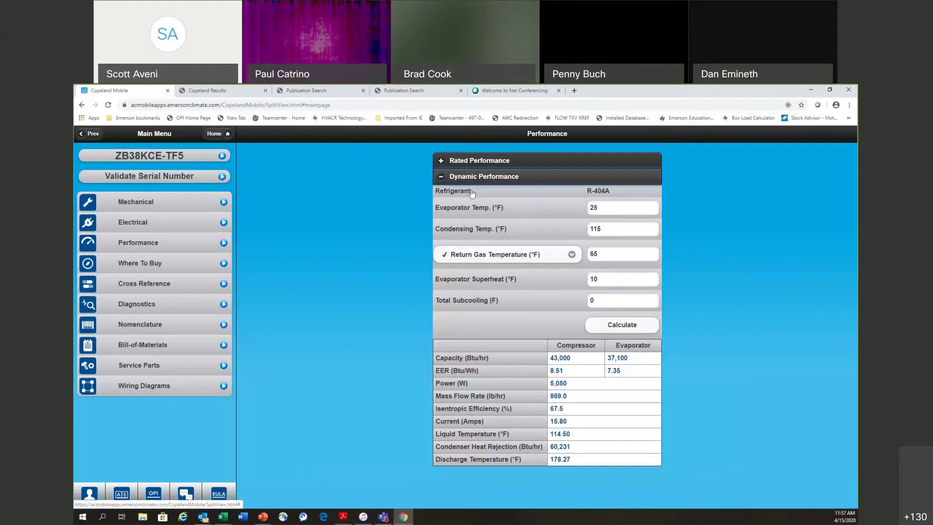
double_click(606, 207)
text(30)
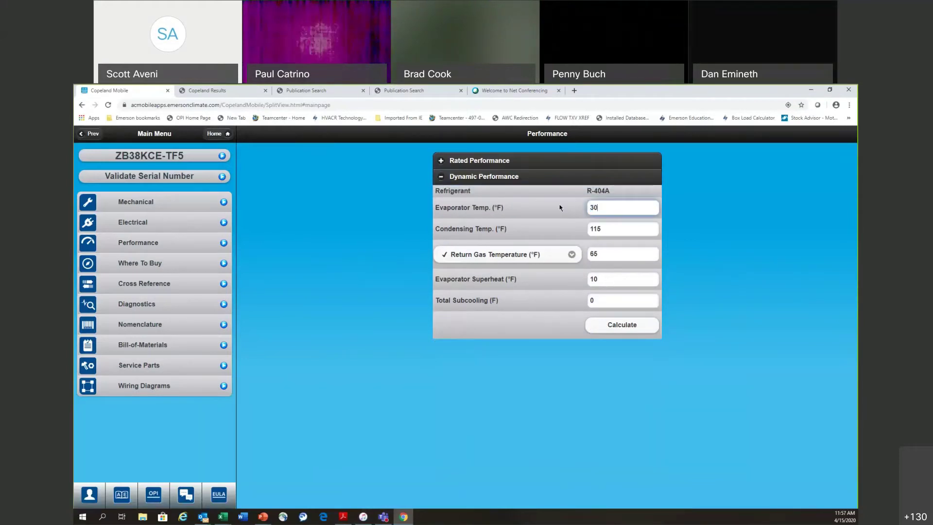
double_click(605, 227)
text(125)
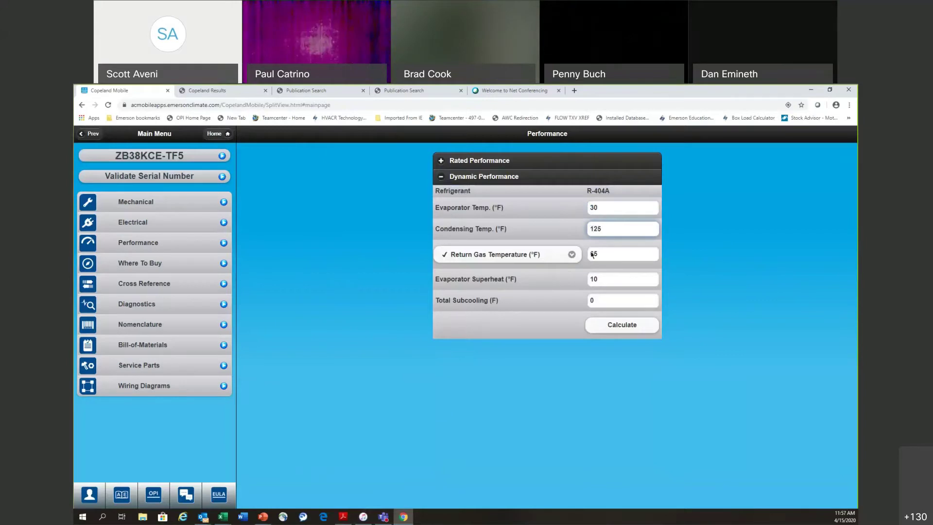
click(616, 329)
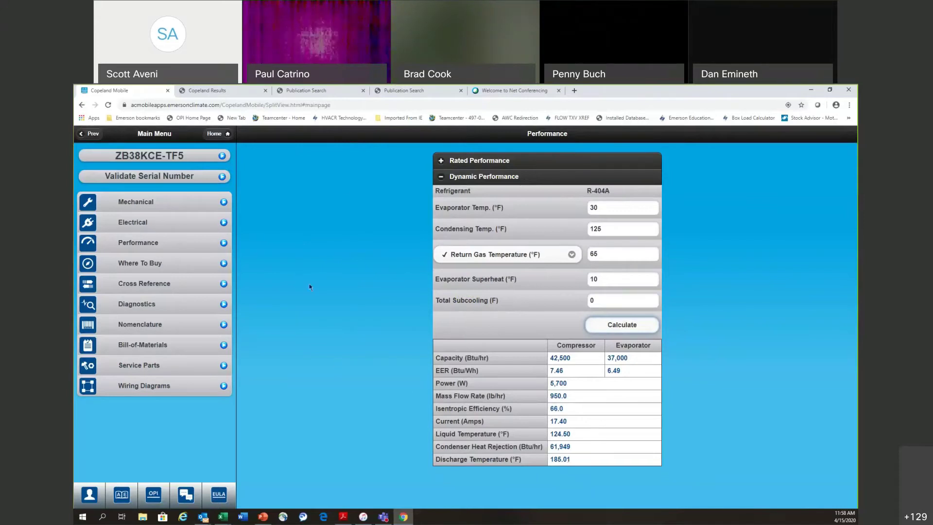
Load 3DA3-0750-TFC from the recent search history, open its R-22 entry and check the cross reference for its preferred replacement
click(221, 140)
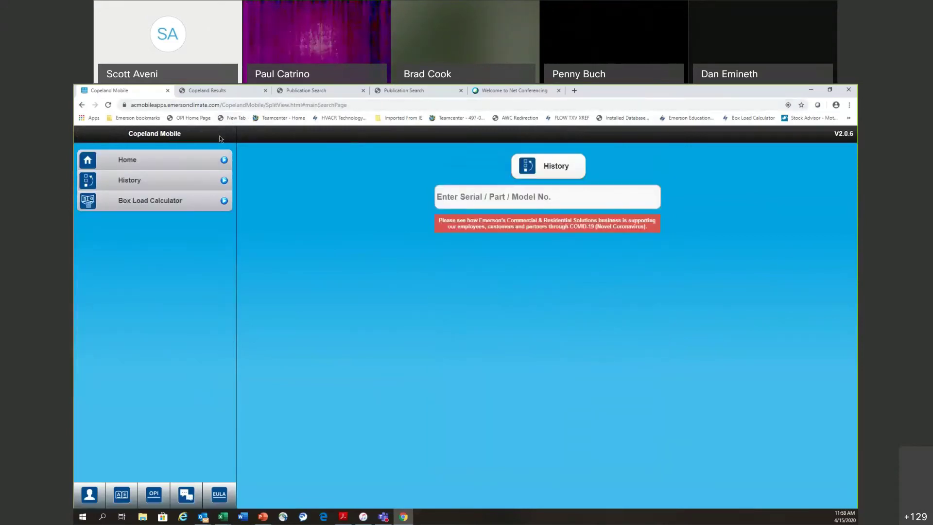
click(206, 184)
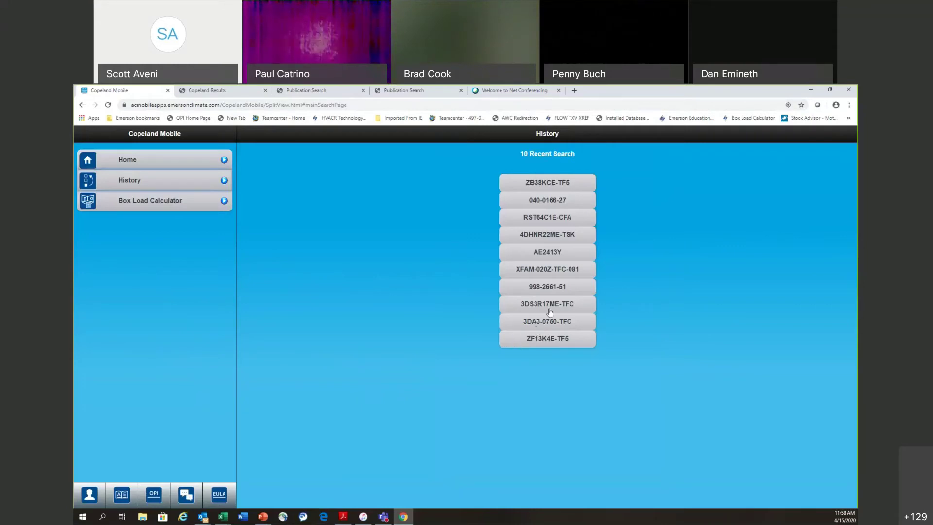
click(551, 325)
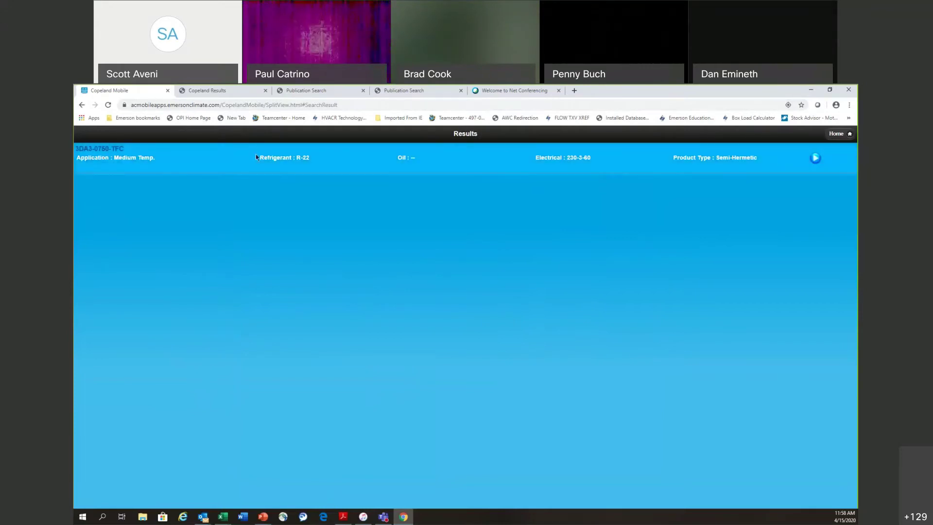
click(815, 159)
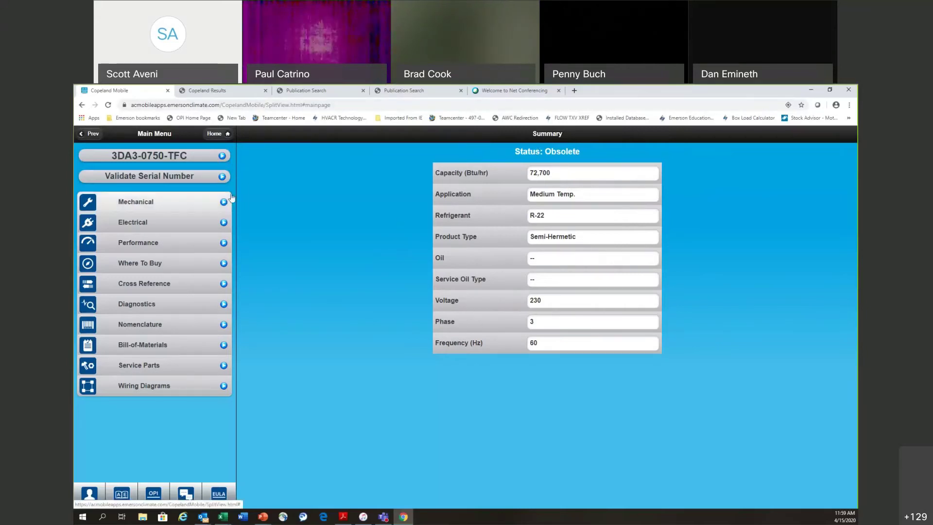
click(223, 285)
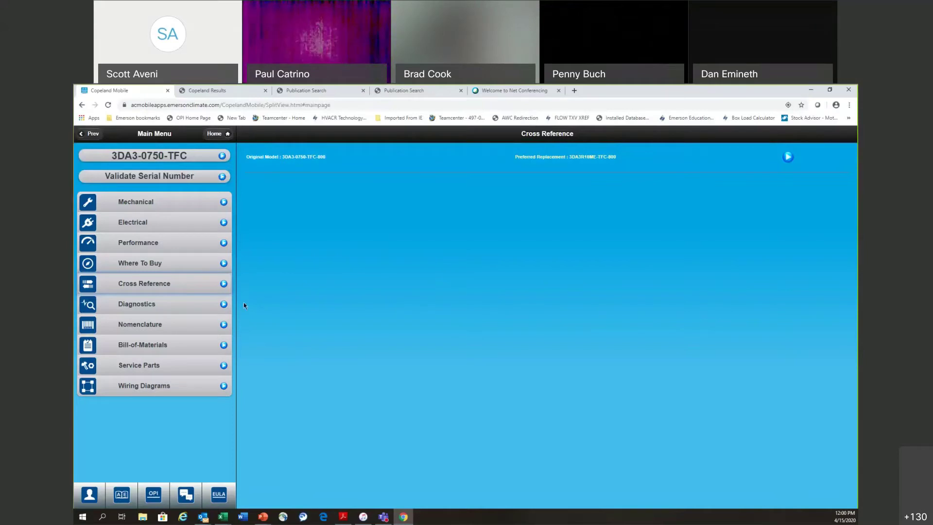
Load competitor model AE2413Y from the search history, open its R-134a, 115-1-60 entry and review its cross-referenced replacements
click(217, 135)
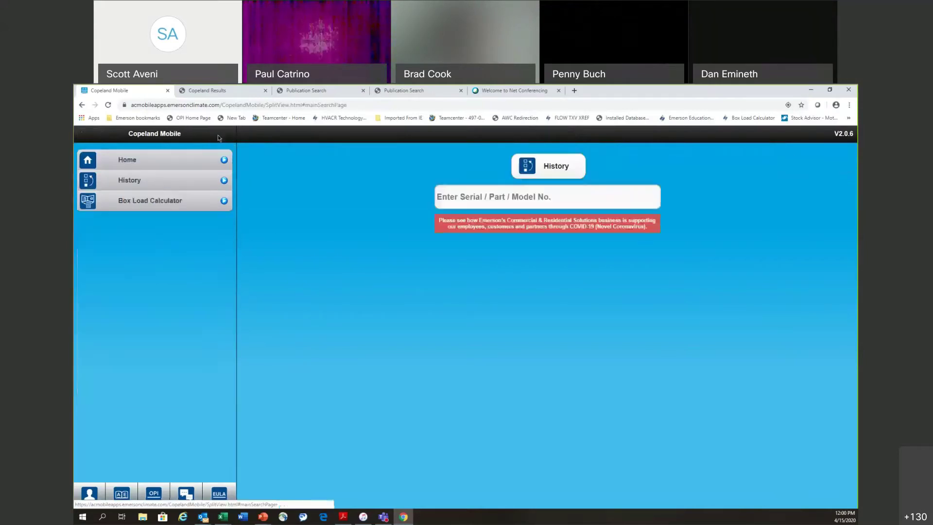
click(191, 187)
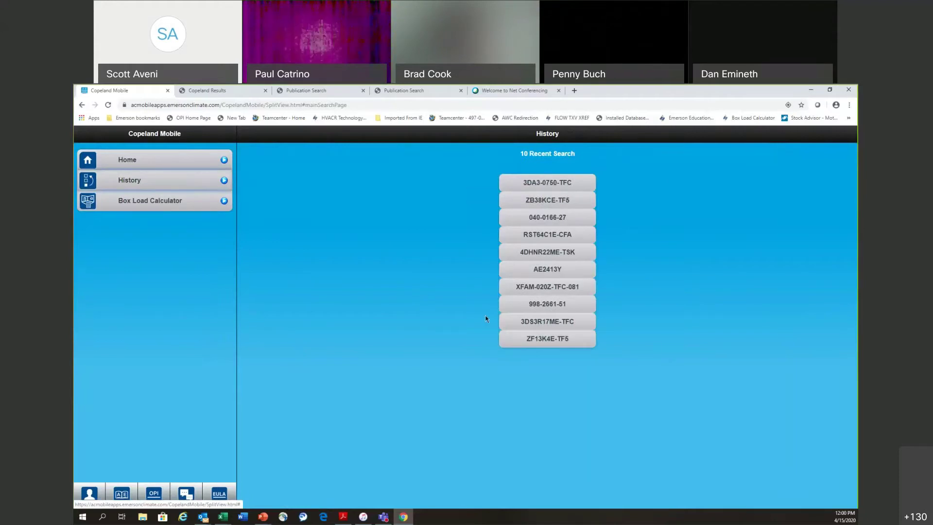
click(530, 270)
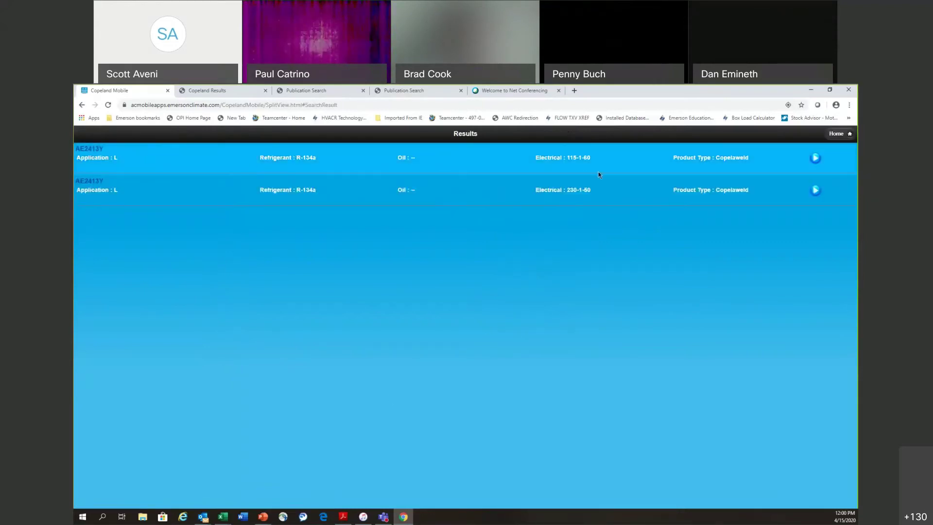
click(816, 159)
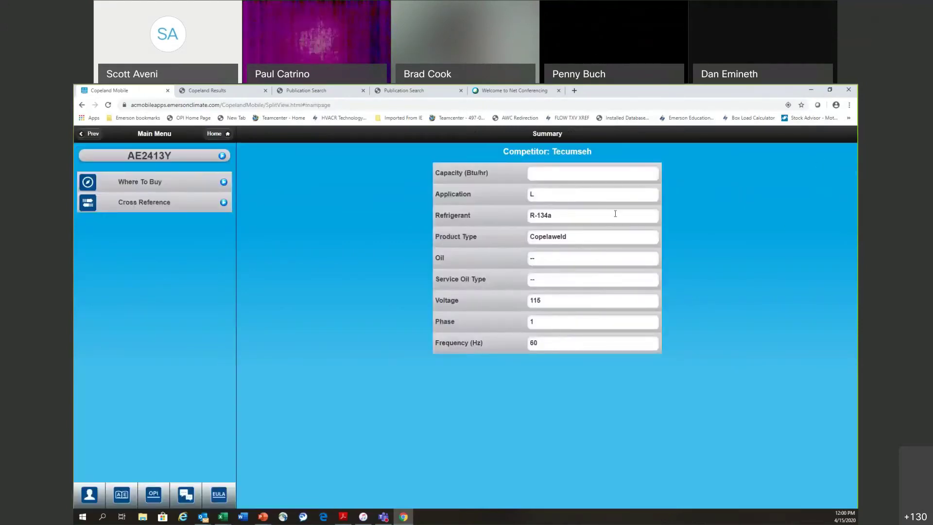
click(223, 205)
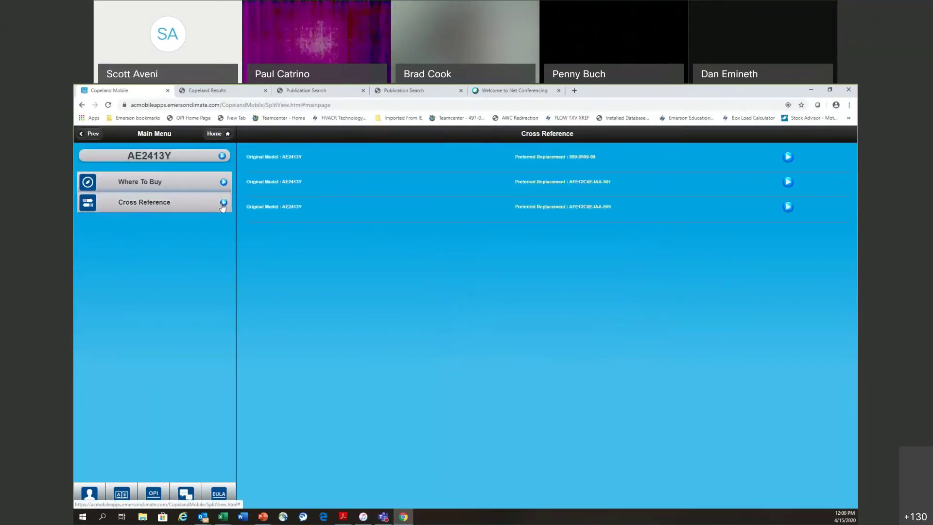
key(ctrl)
key(ctrl)
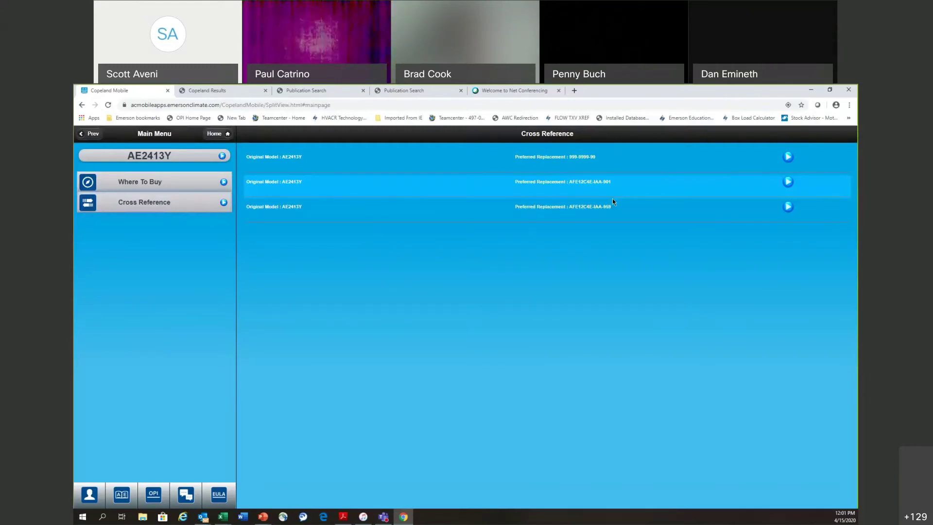
Return to ZB38KCE-TF5 through the recent search history and open its Medium Temp., R-404A, 230-3-60 entry
click(217, 136)
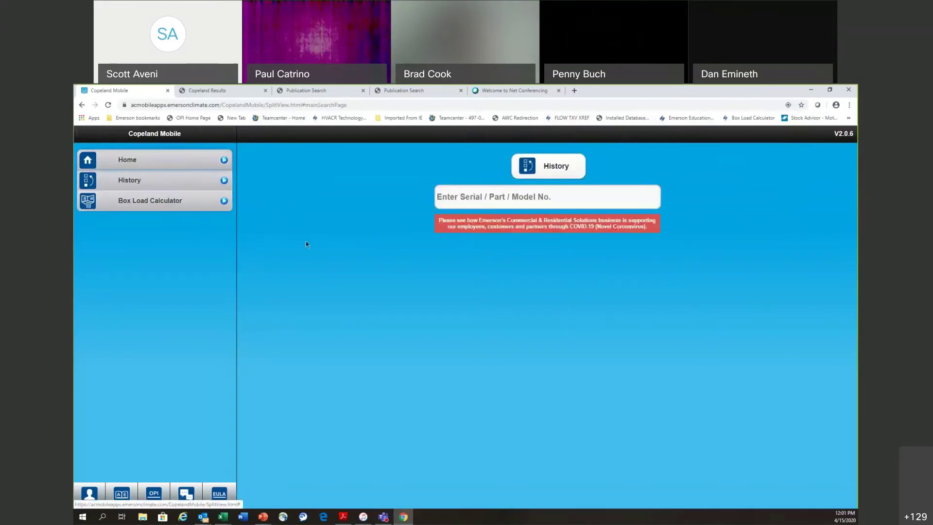
click(200, 182)
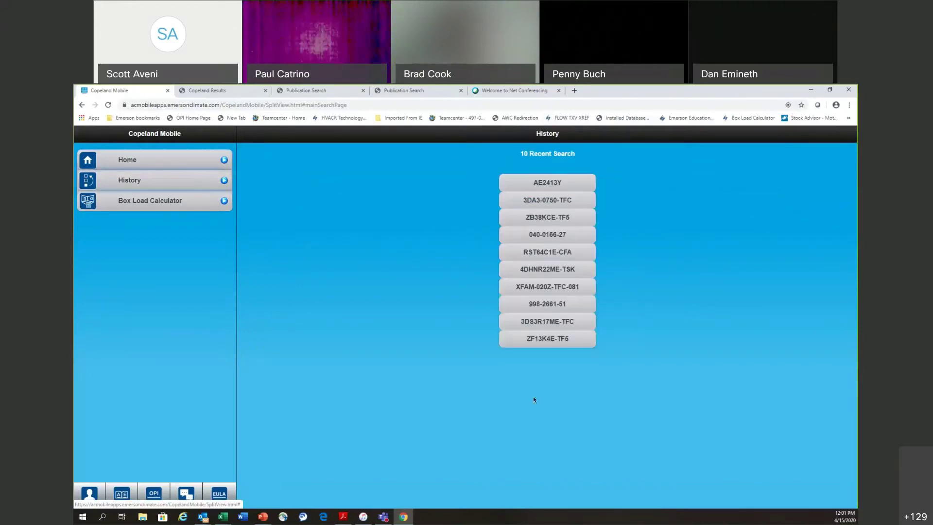
click(546, 218)
scroll(407, 358, down, 1)
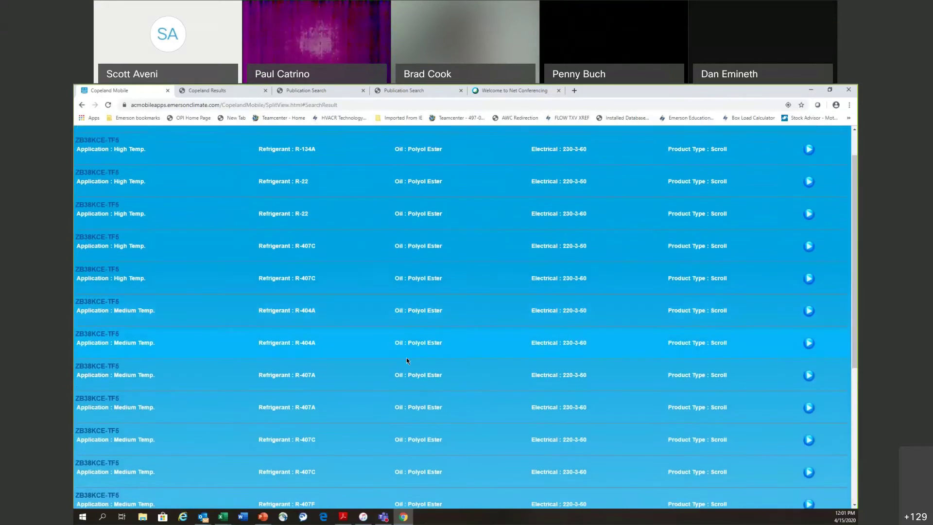
click(806, 344)
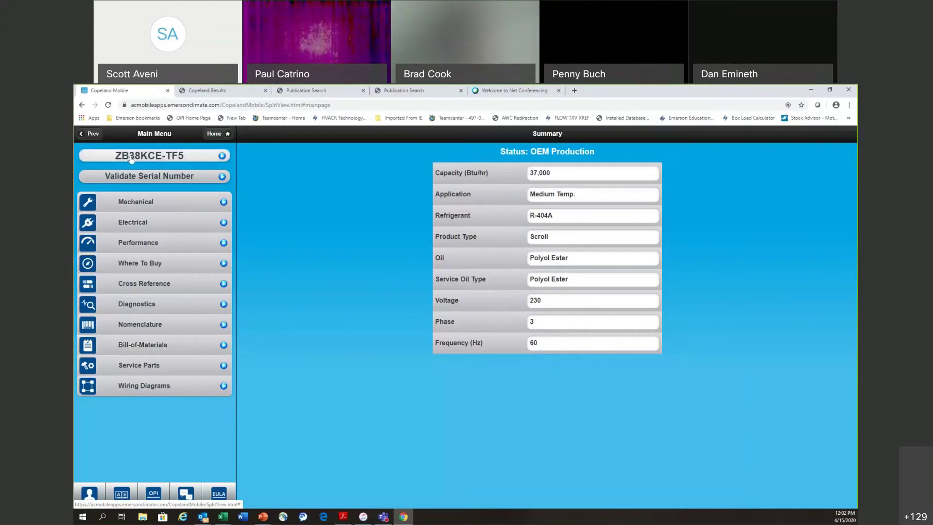
Open the compressor's bill of materials and examine the connections, sight glass and mounting parts of each OEM version
click(223, 346)
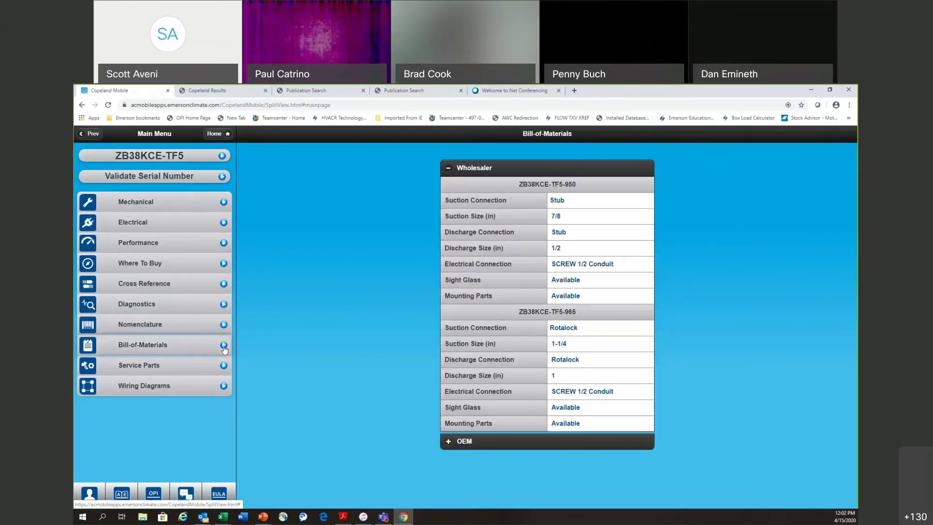
click(447, 170)
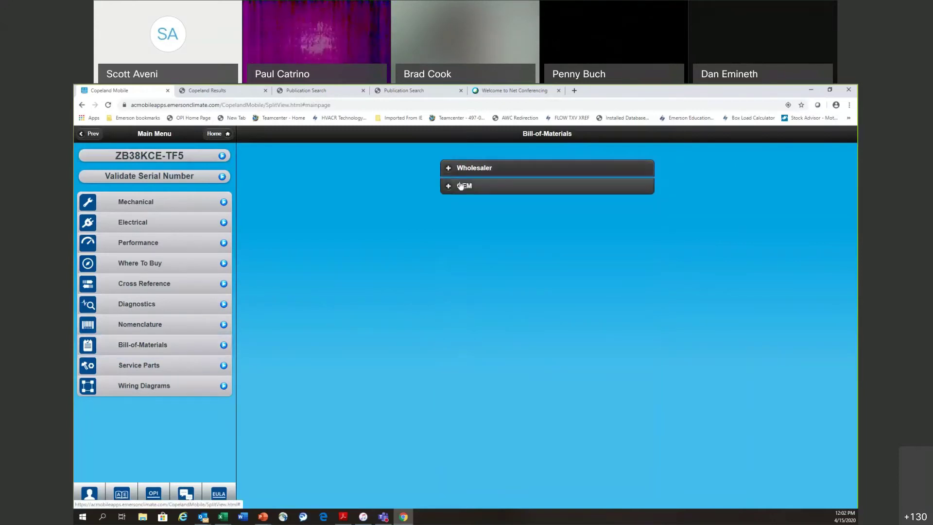
click(450, 187)
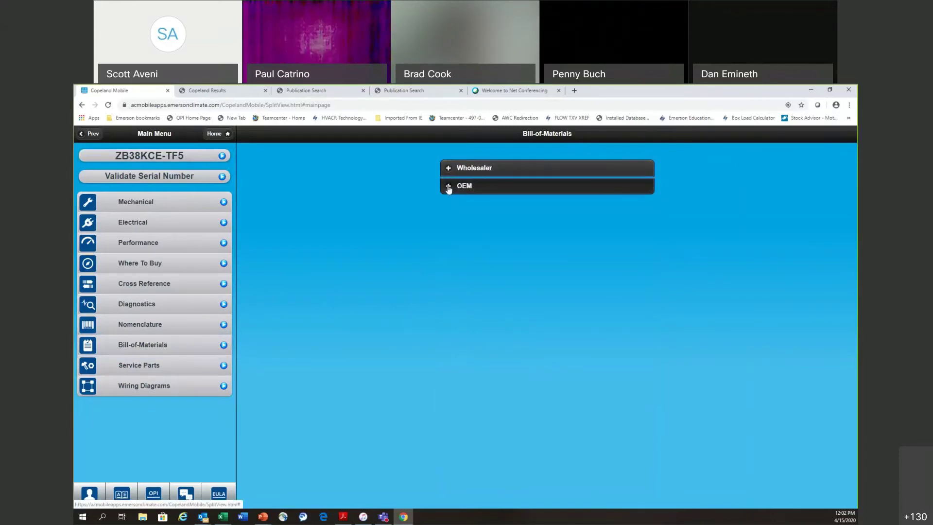
scroll(590, 376, down, 3)
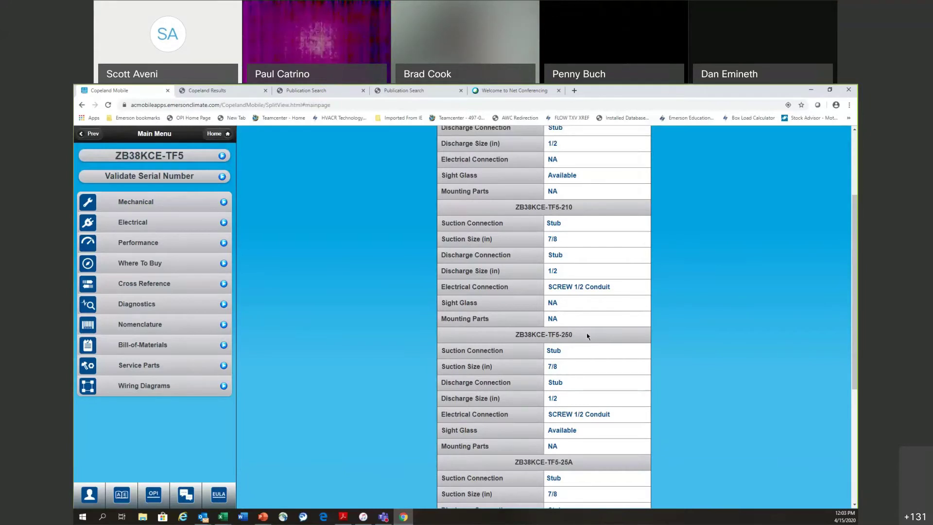
scroll(559, 272, up, 2)
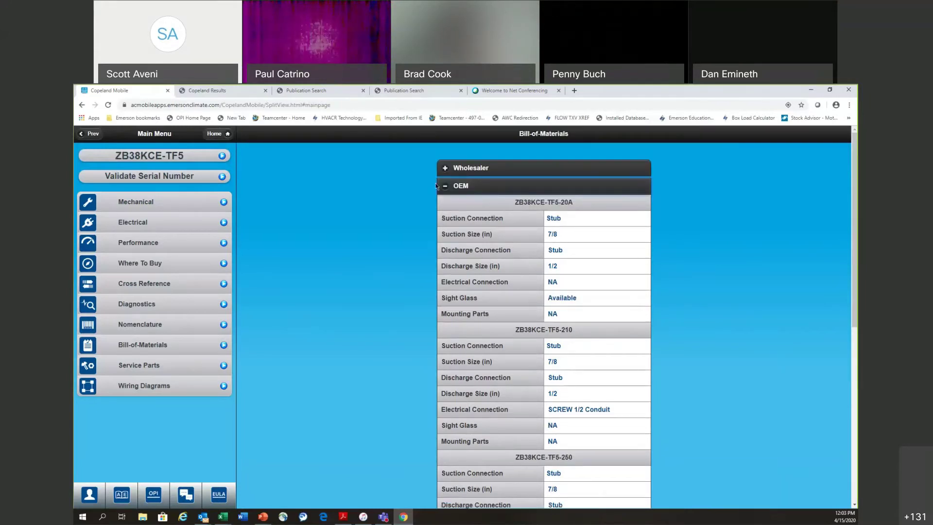
scroll(542, 272, down, 2)
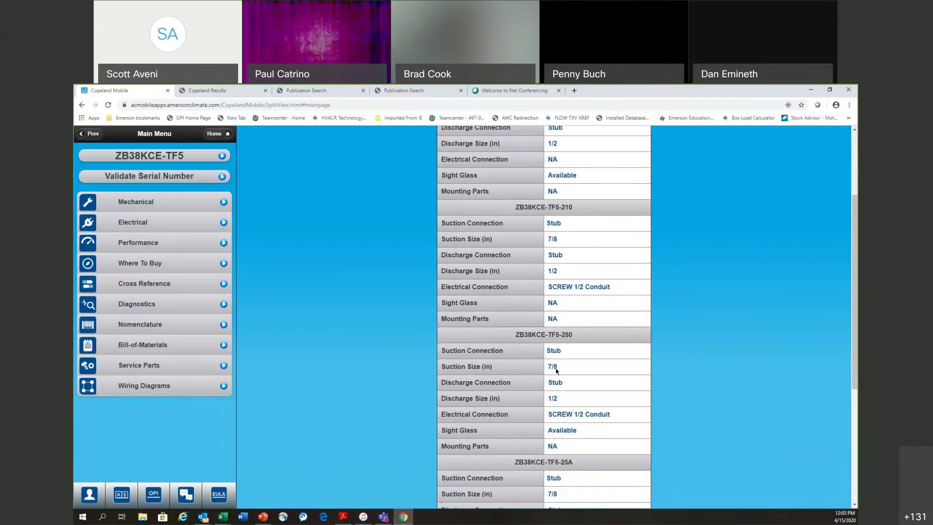
scroll(556, 259, down, 2)
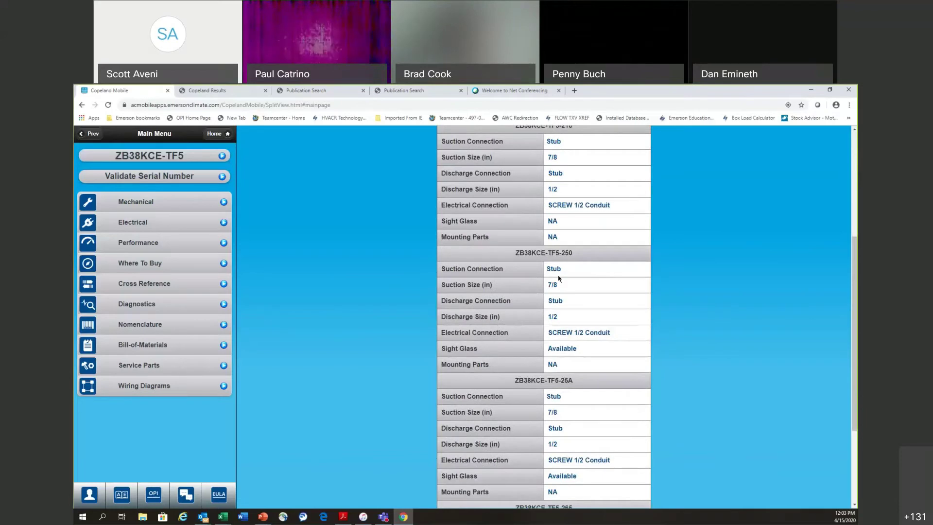
scroll(576, 289, down, 3)
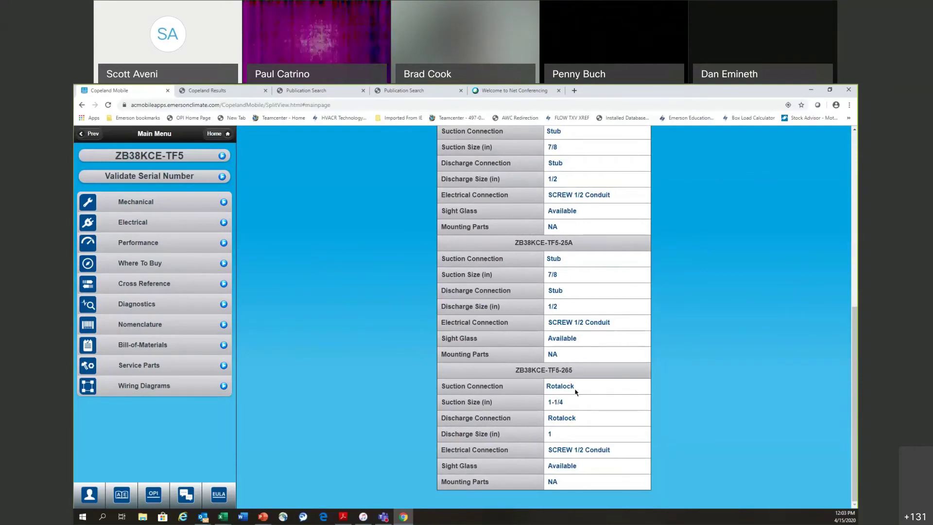
scroll(603, 323, up, 3)
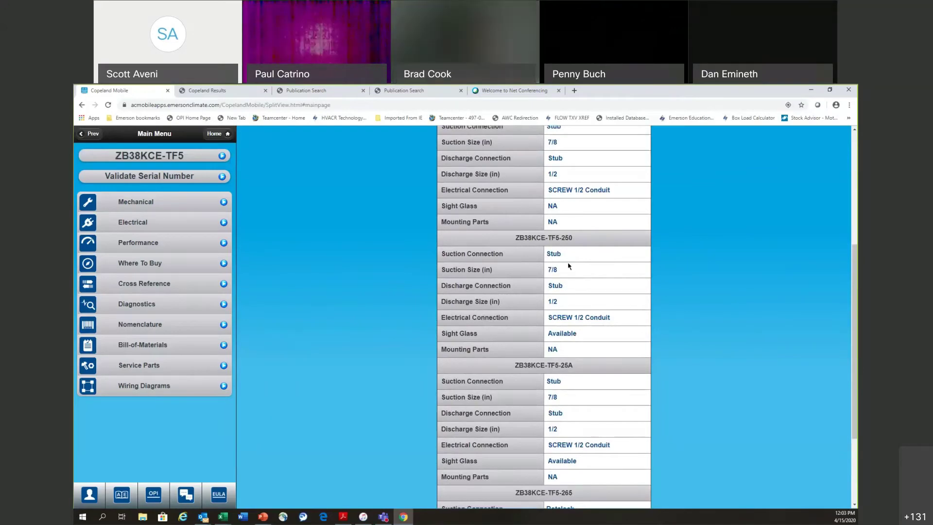
scroll(569, 266, up, 5)
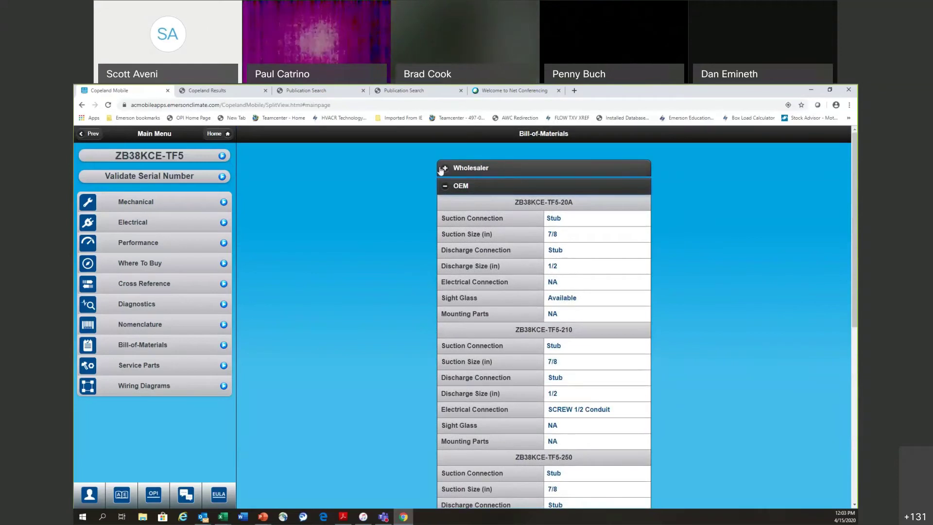
Compare the wholesaler bill-of-materials versions with the OEM ones, finishing on the wholesaler list
click(444, 169)
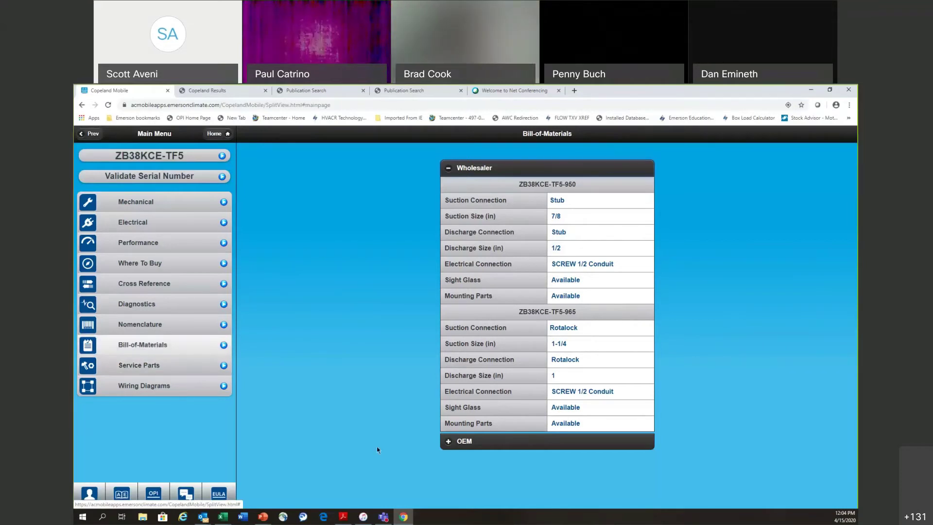
click(447, 442)
scroll(581, 349, up, 7)
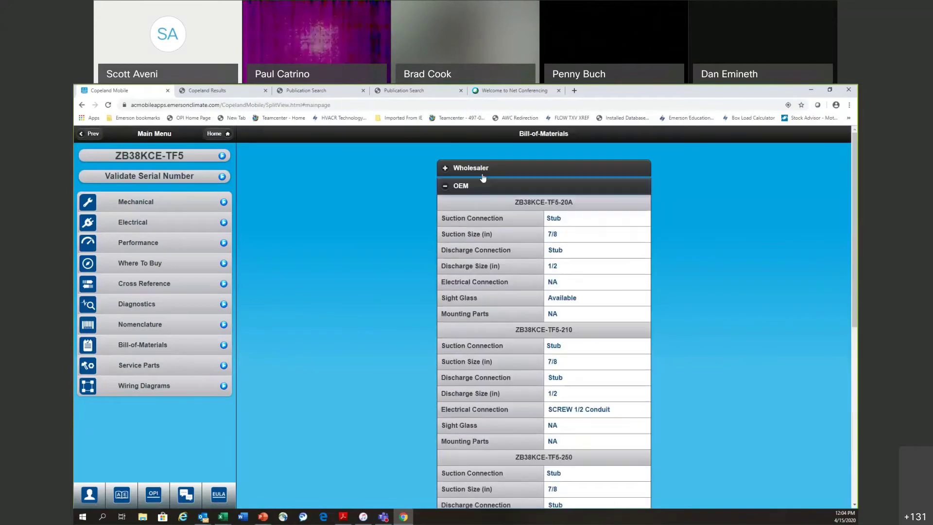
click(446, 169)
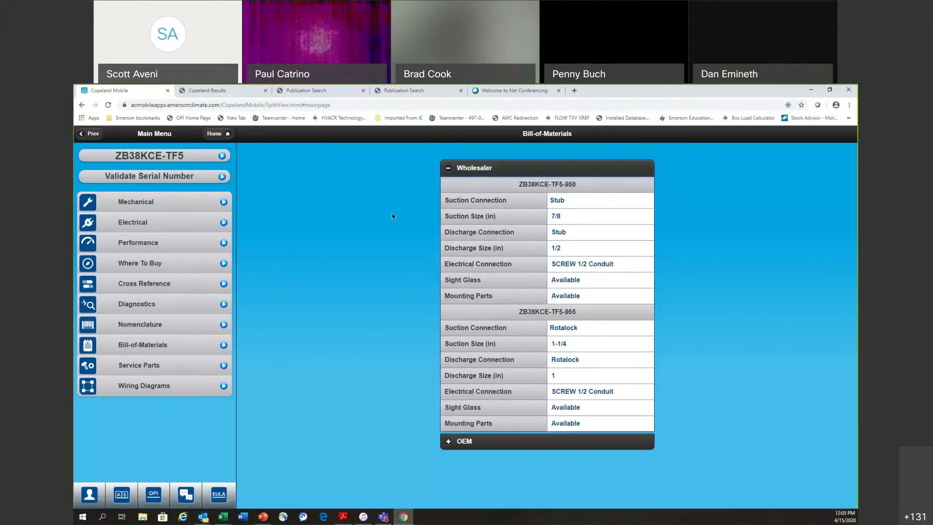
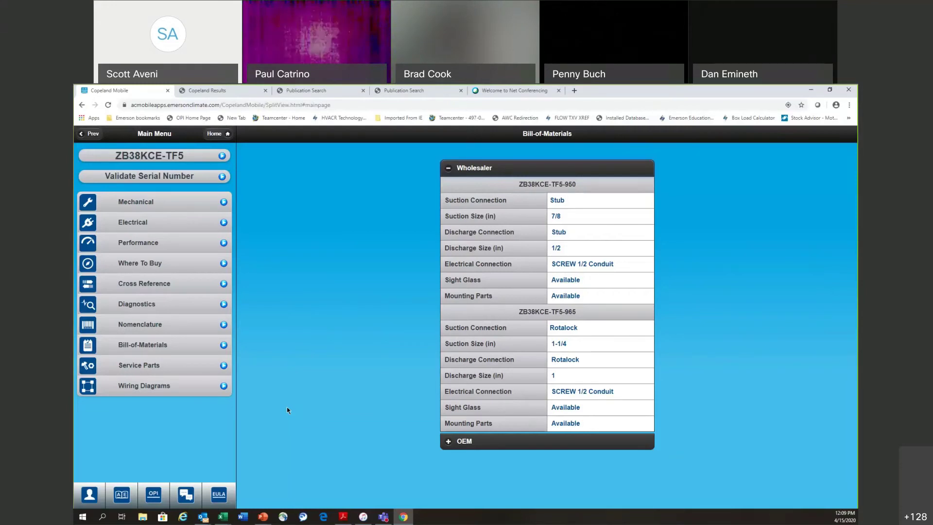
Run the ZB38KCE-TF5 diagnostics with 62 psig suction, 270 psig discharge and 20 amps, and open the troubleshooting guidance
click(223, 309)
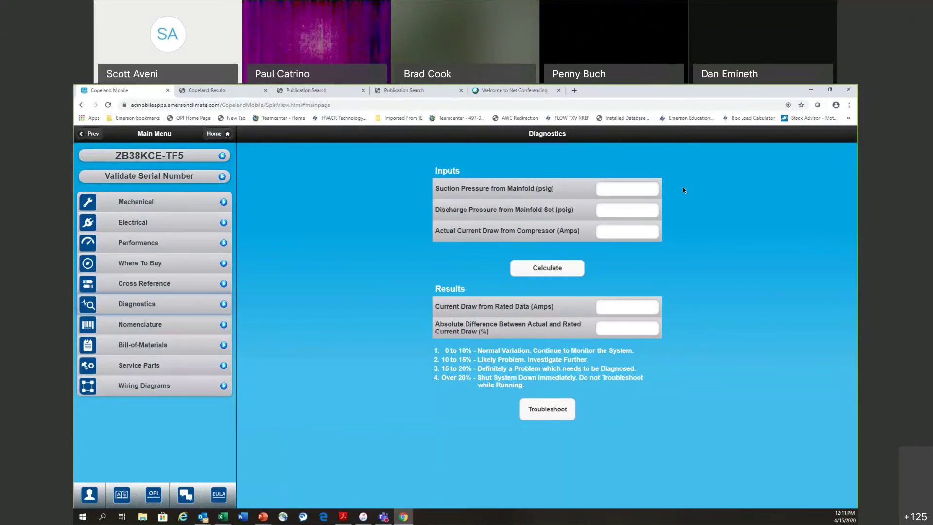
click(613, 189)
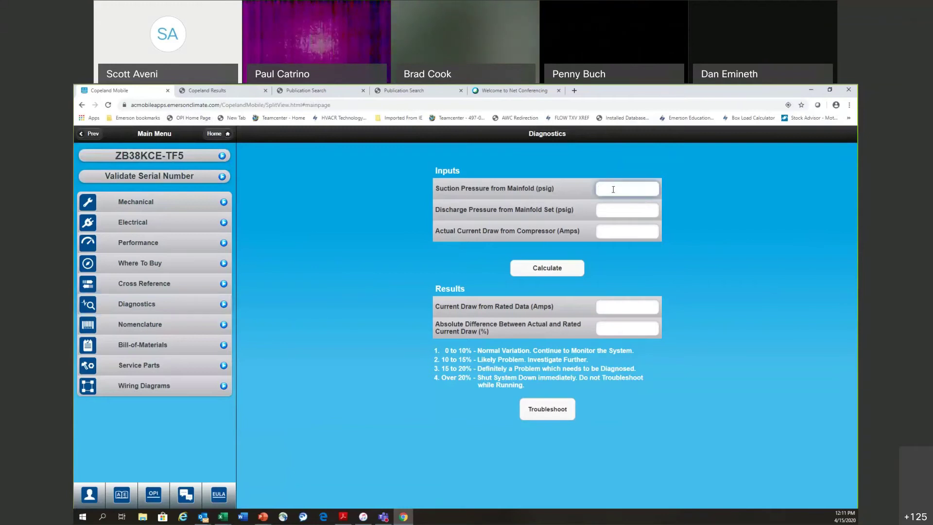
text(62)
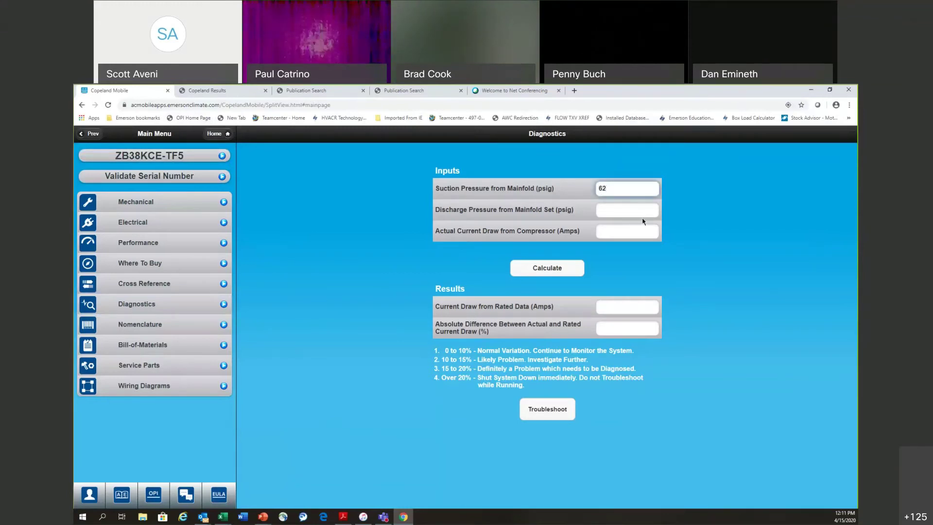
click(625, 209)
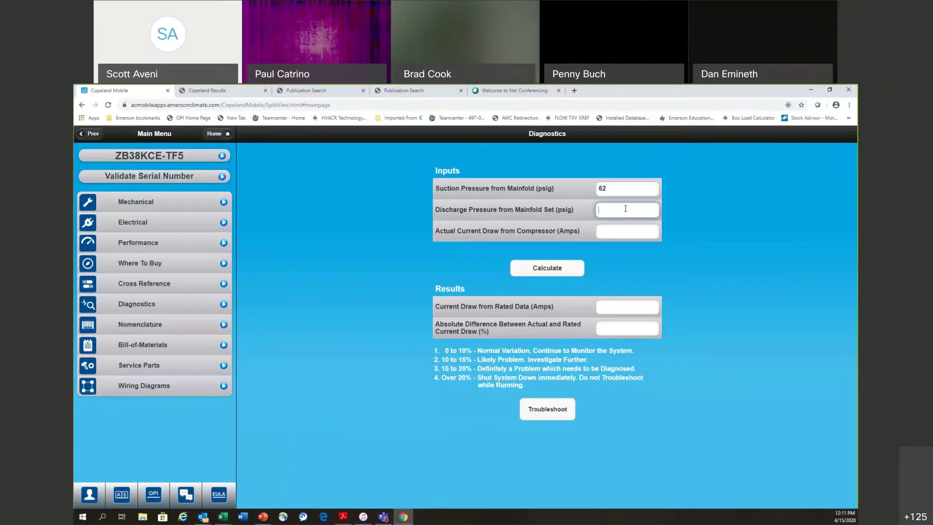
text(270)
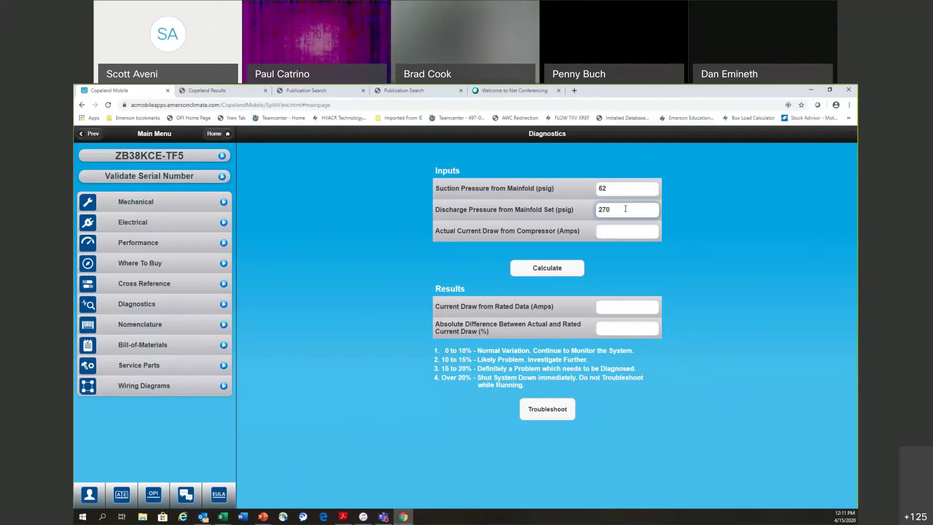
click(612, 232)
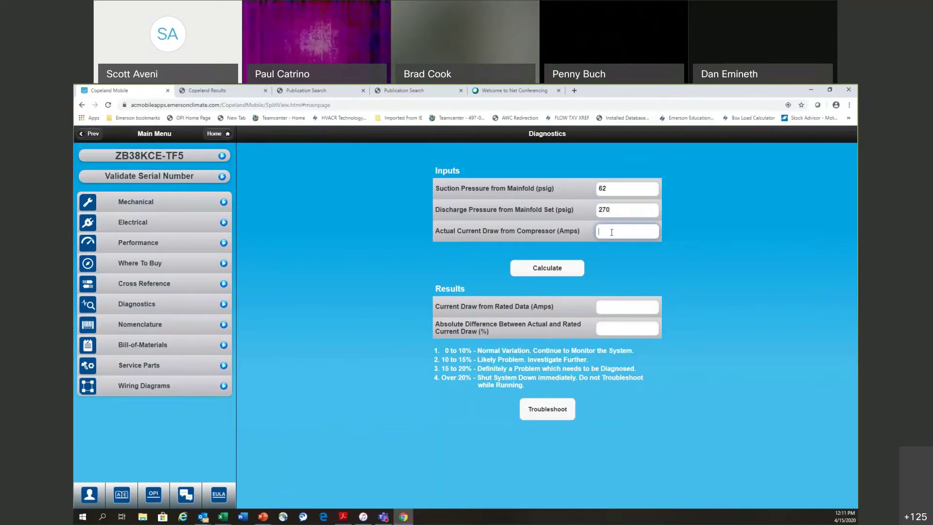
text(20)
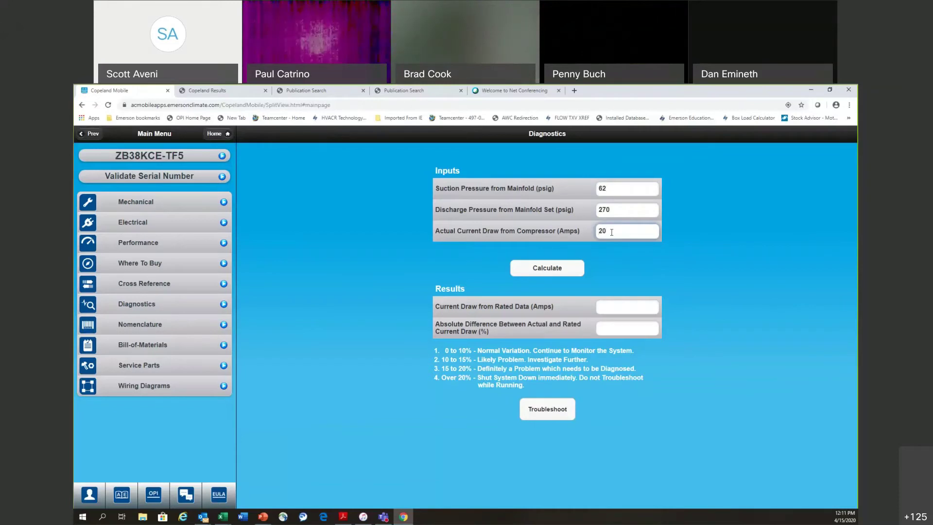
click(547, 272)
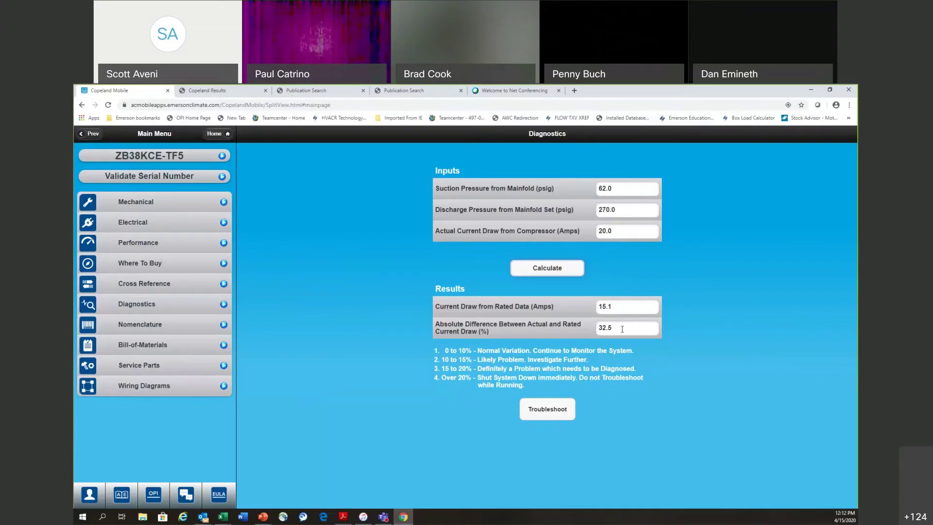
click(542, 412)
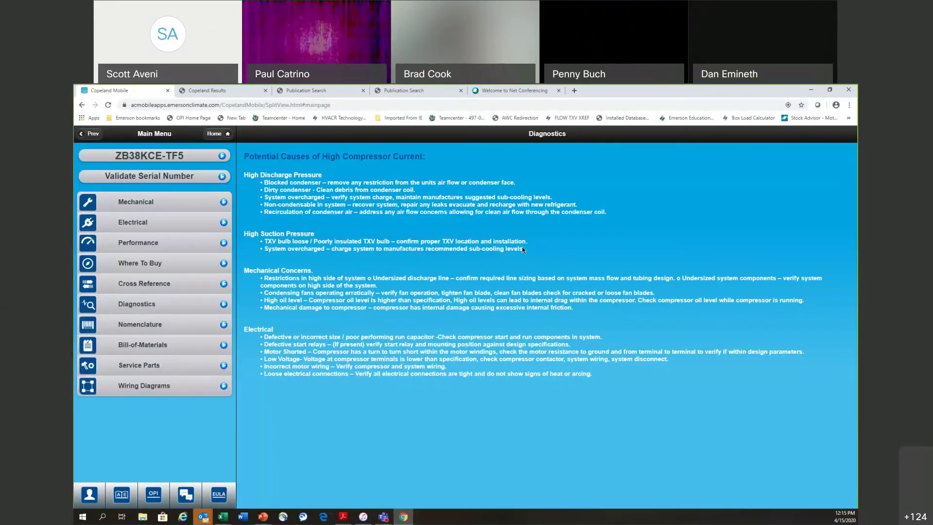
Start a fresh diagnostics check and calculate it for 60 psig suction, 265 psig discharge and 15 amps
click(219, 306)
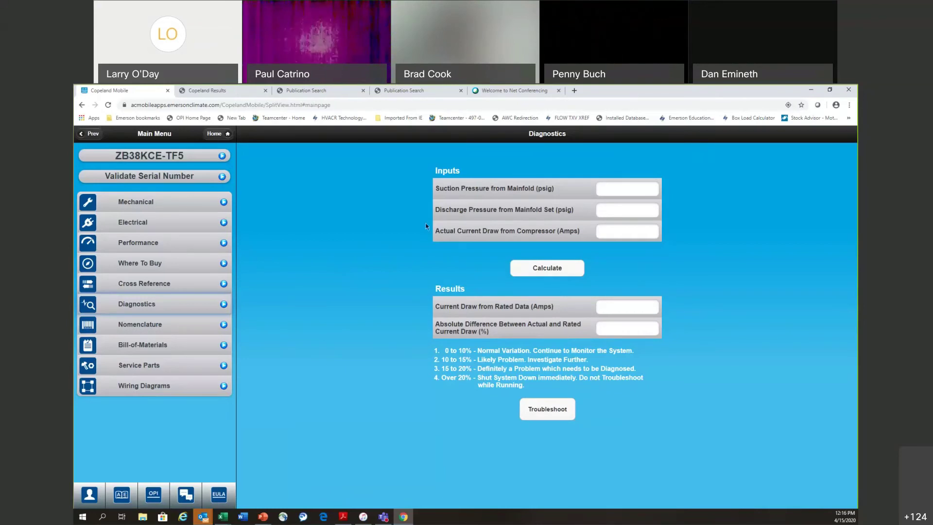
click(643, 188)
text(60)
click(634, 208)
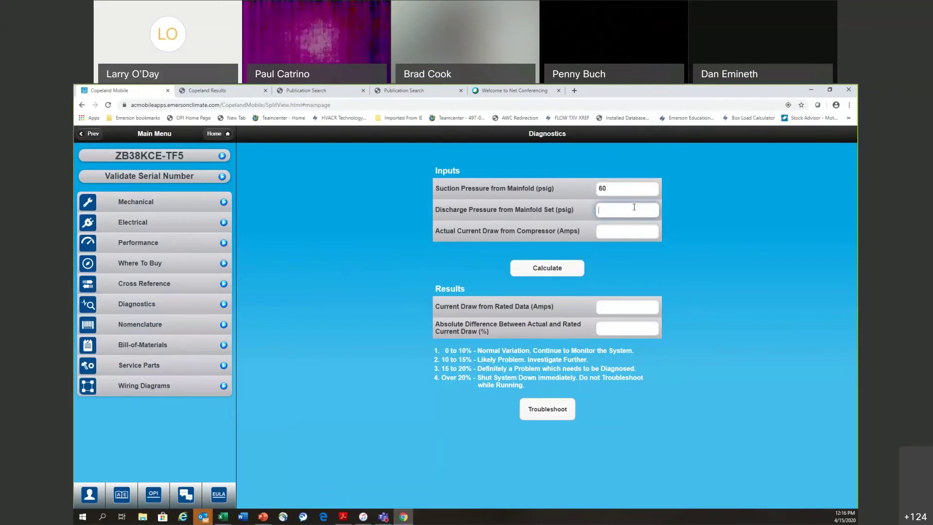
text(265)
click(627, 229)
text(15)
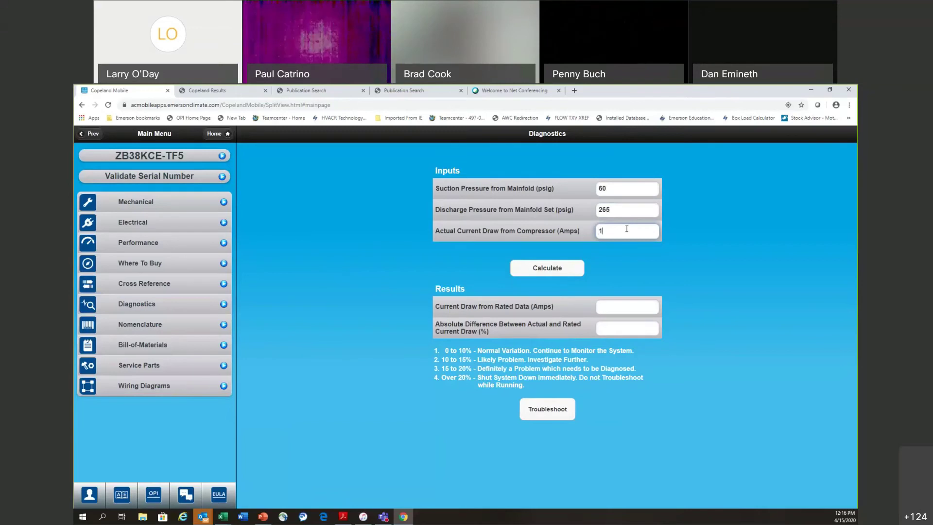
click(569, 268)
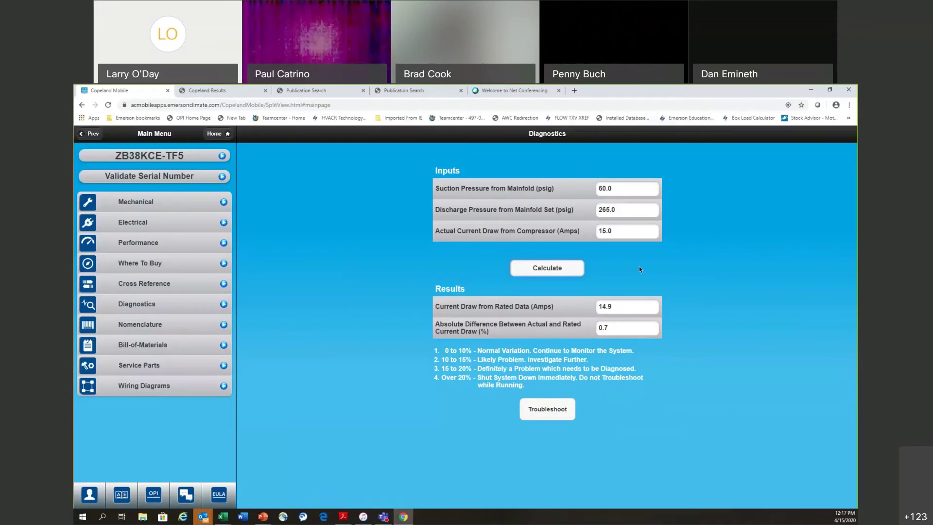
Change the actual current draw to 17 amps, recalculate, and review the potential causes of high compressor current
drag(619, 230, 590, 235)
text(17)
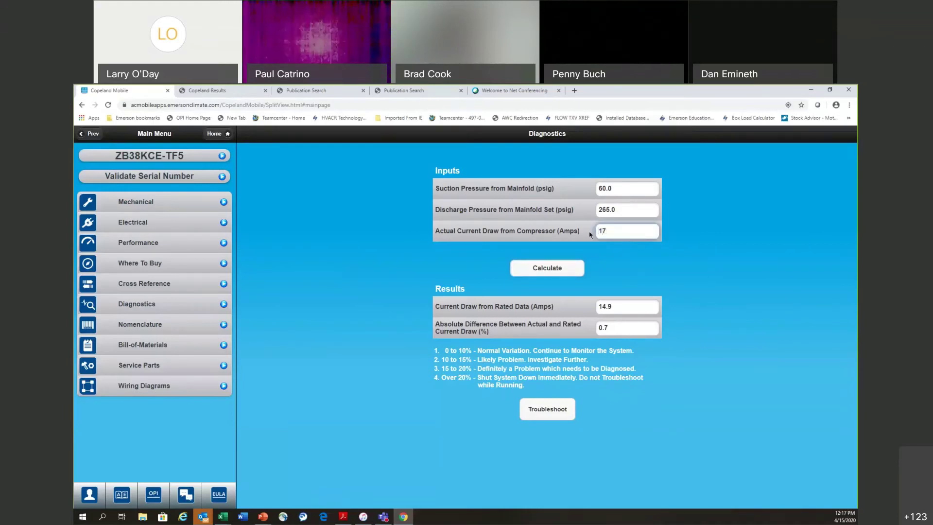
click(548, 271)
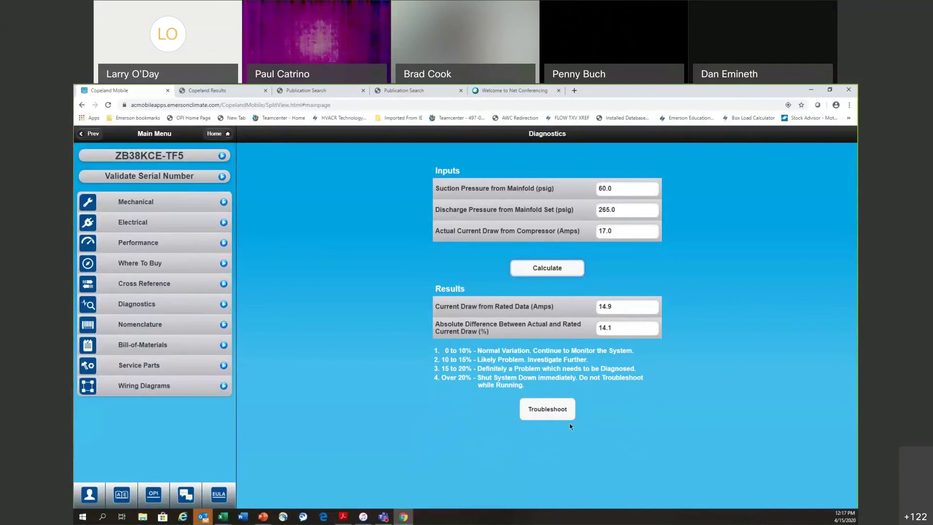
click(548, 409)
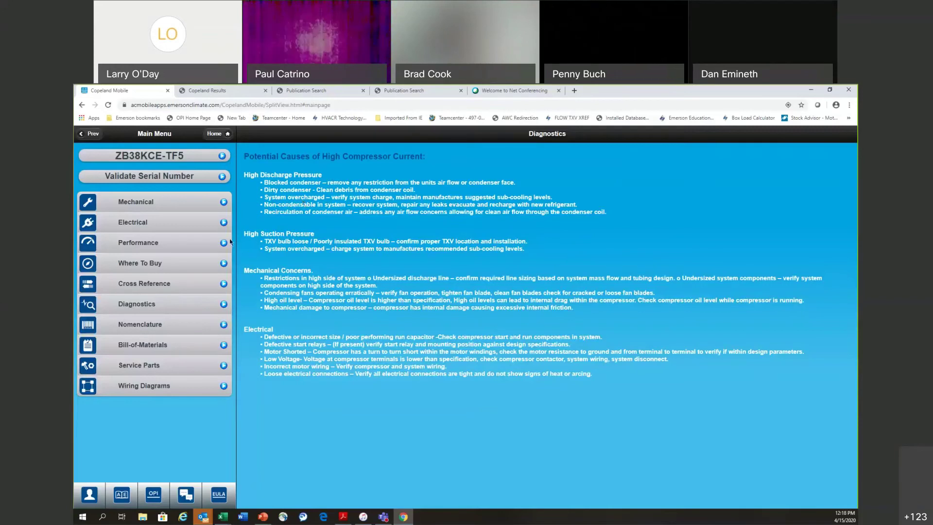
Return to the diagnostics form and calculate the current difference for 65 psig suction, 265 psig discharge and 16 amps
click(221, 302)
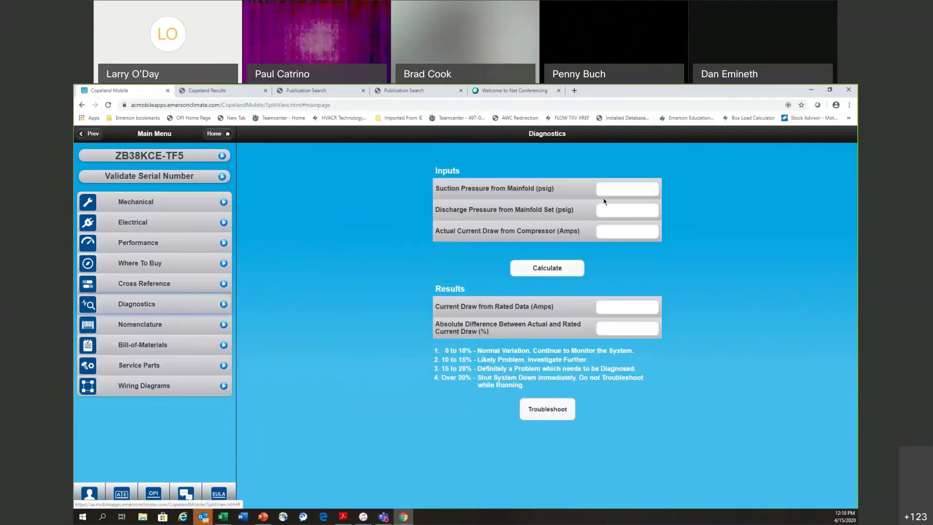
click(628, 187)
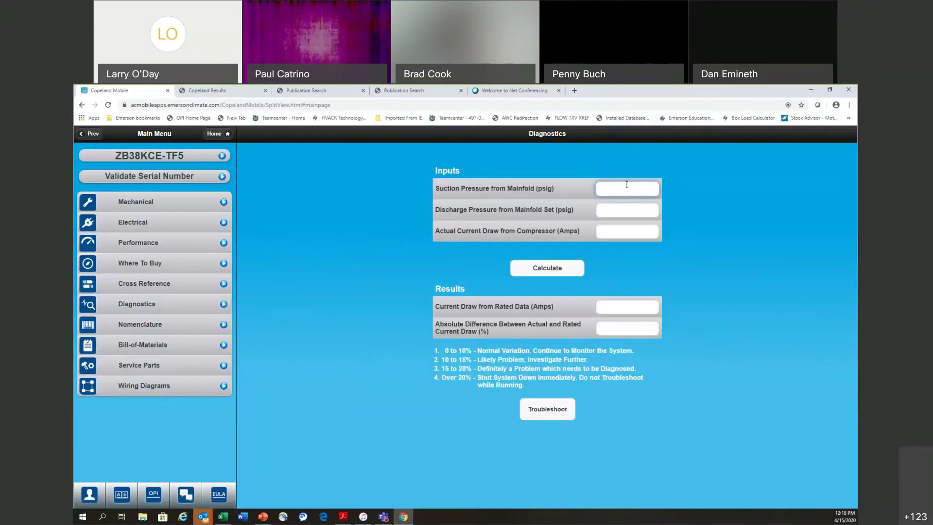
text(65)
click(620, 206)
text(265)
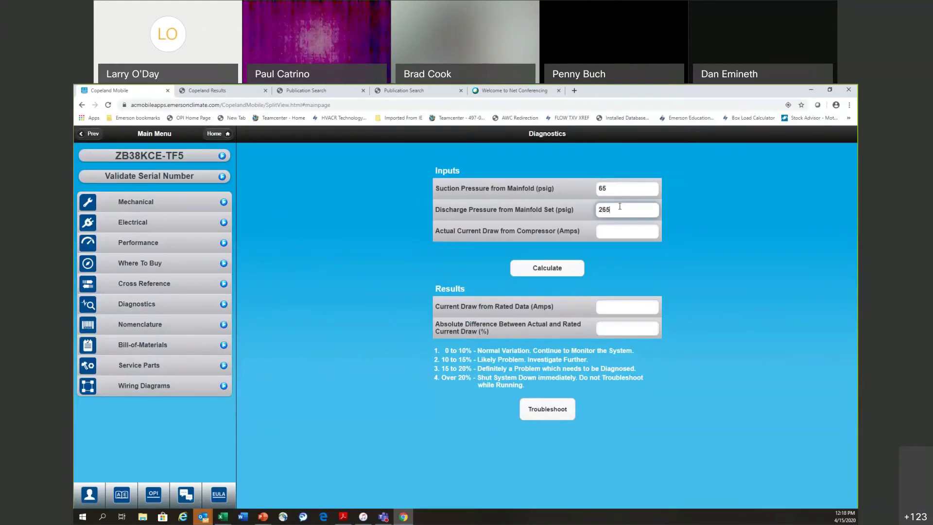
click(620, 232)
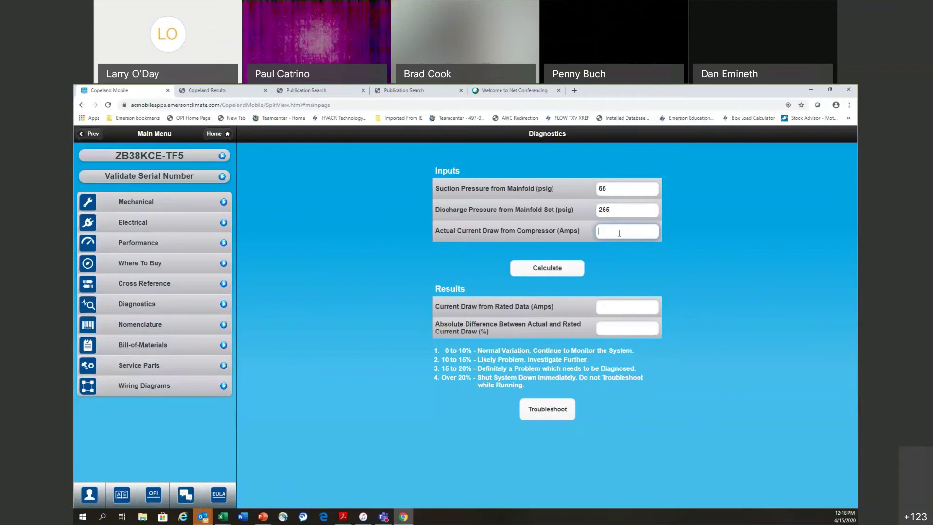
text(16)
click(554, 272)
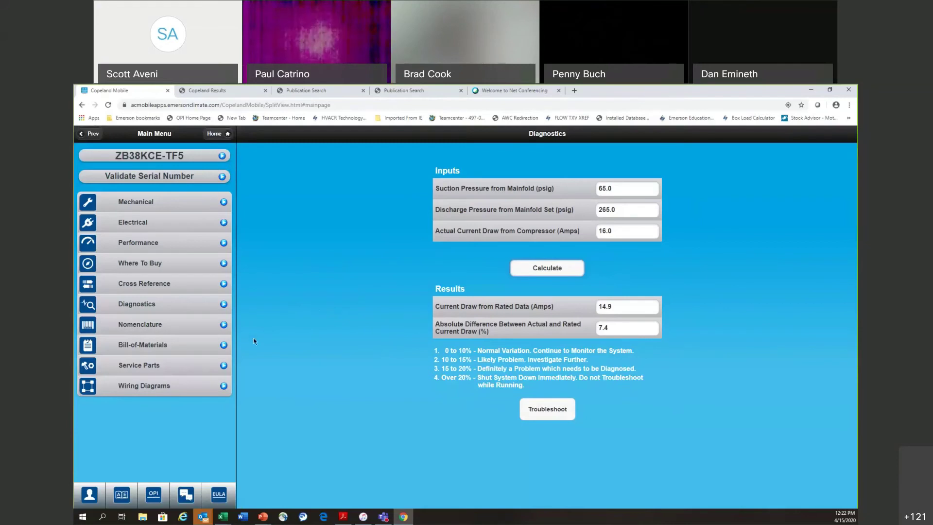
Load 3DS3R17ME-TFC from the recent search history and open its Med Temp., Low Cond., R-404A, 230-3-60 entry
click(217, 370)
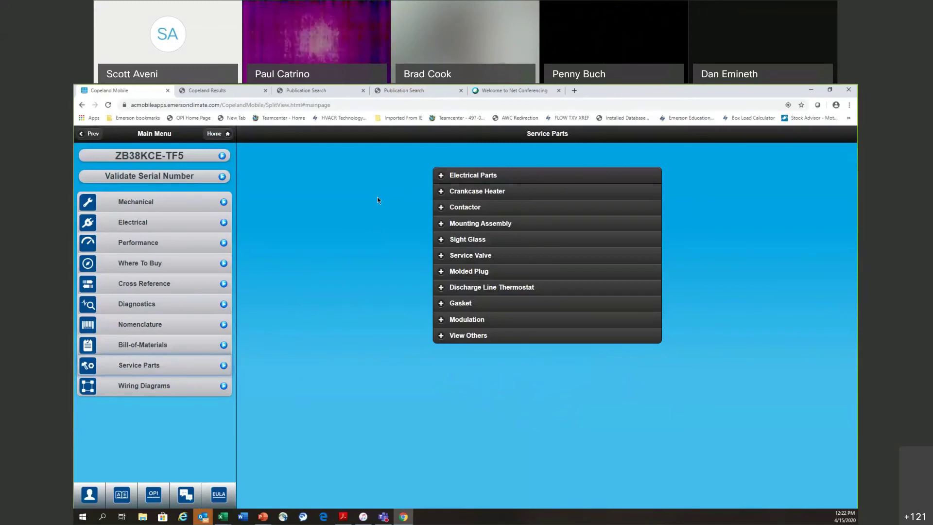
click(220, 133)
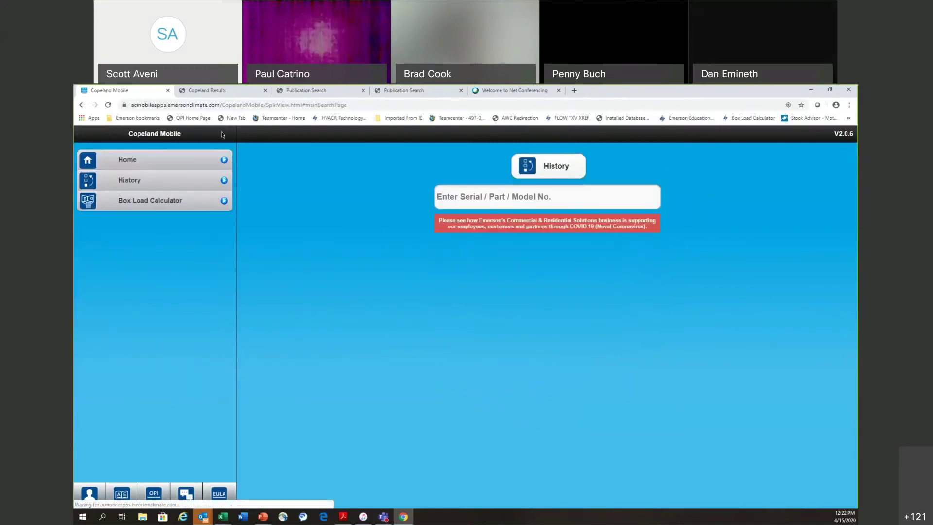
click(180, 188)
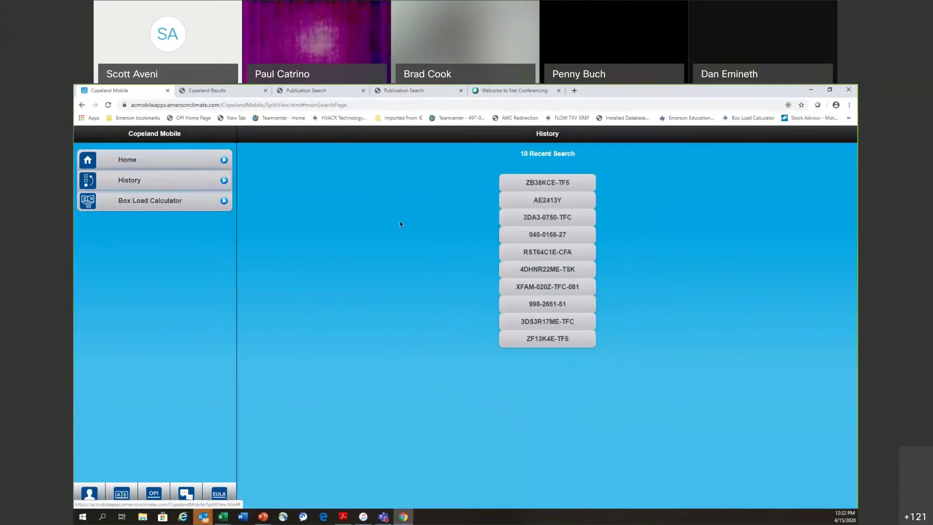
click(541, 327)
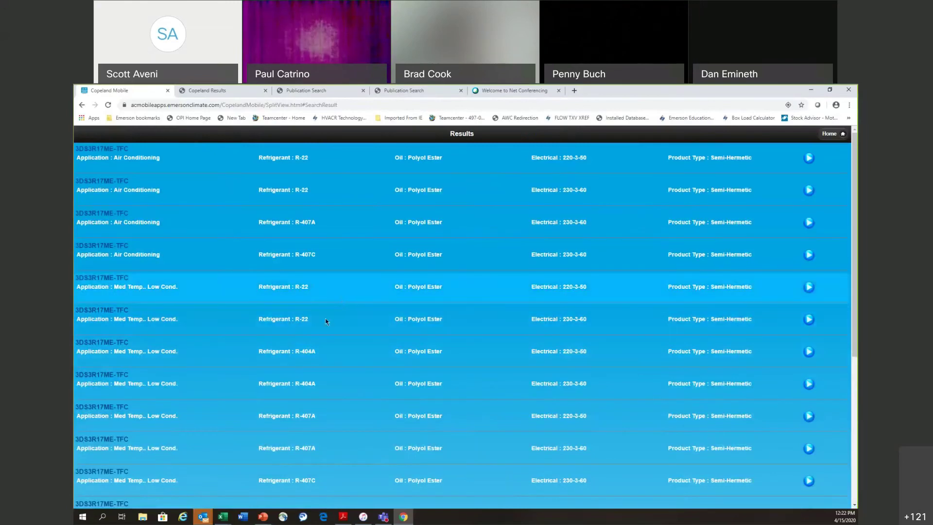
scroll(369, 355, down, 3)
scroll(372, 358, up, 3)
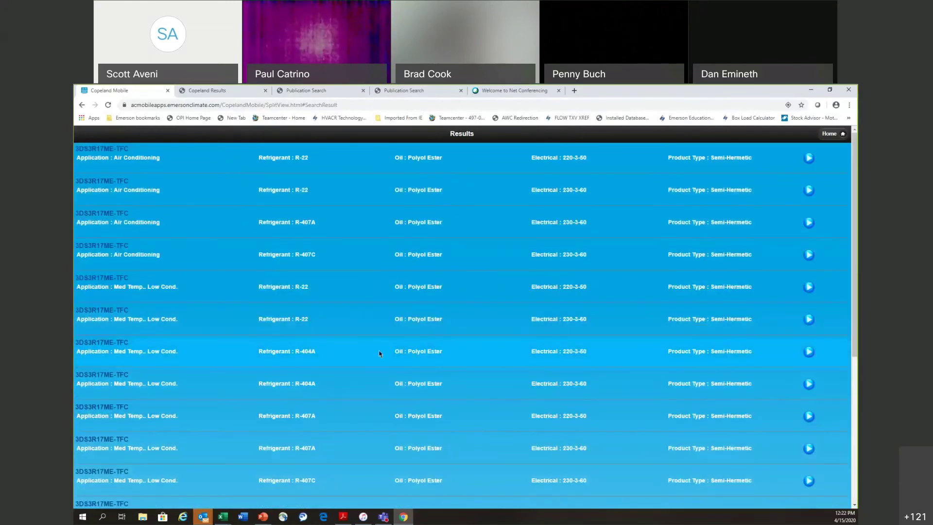
scroll(380, 354, down, 3)
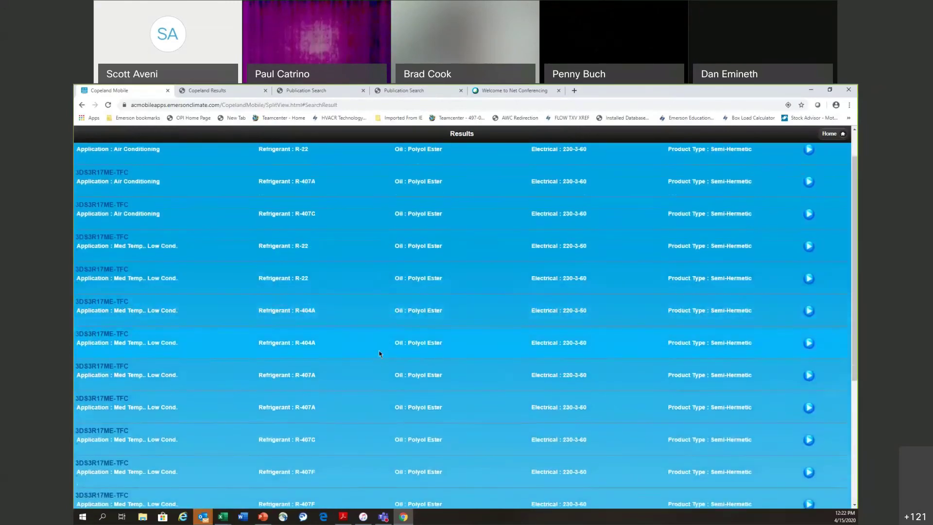
scroll(380, 354, down, 1)
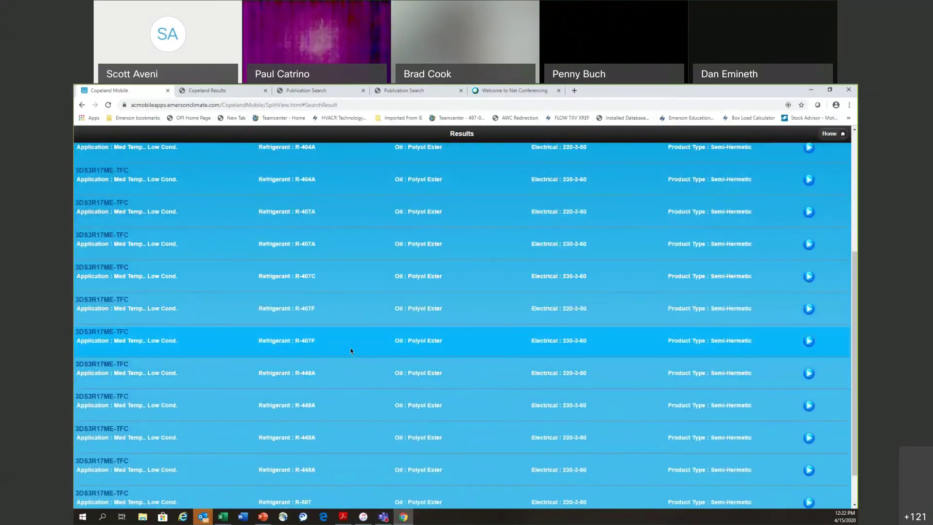
click(815, 186)
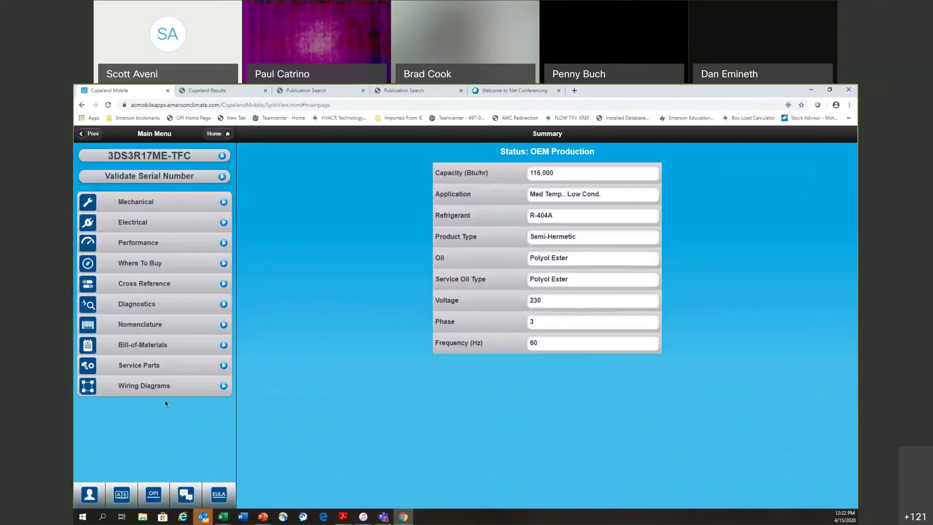
Examine the compressor's service parts, covering the crankcase heater, service valve, sight glass and other parts lists
click(146, 365)
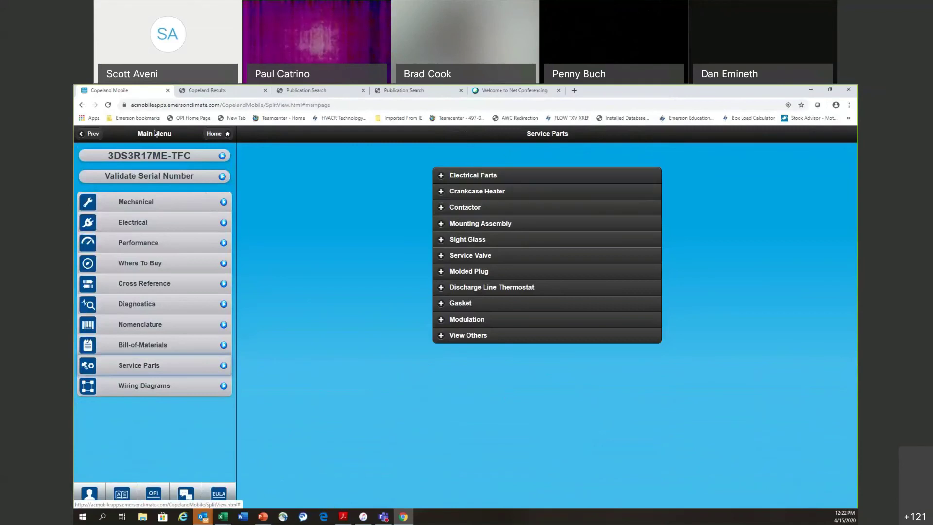
click(440, 193)
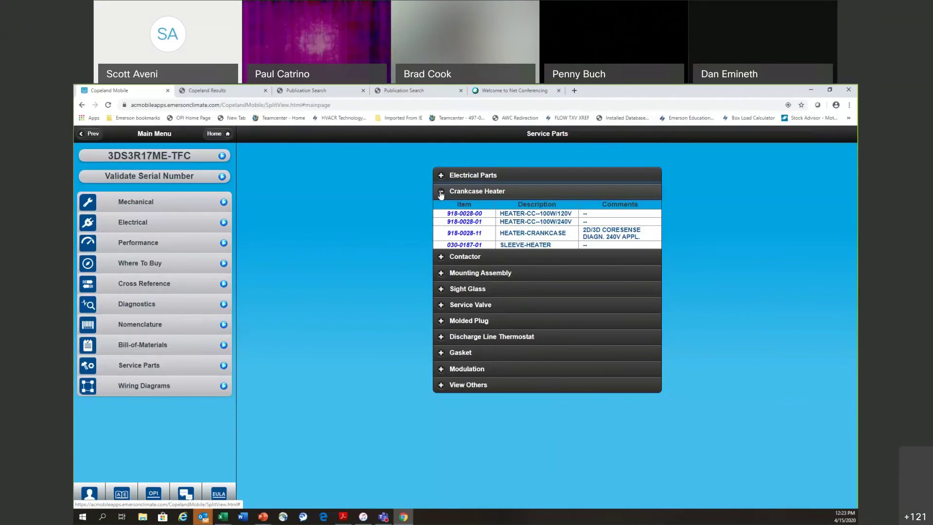
click(446, 310)
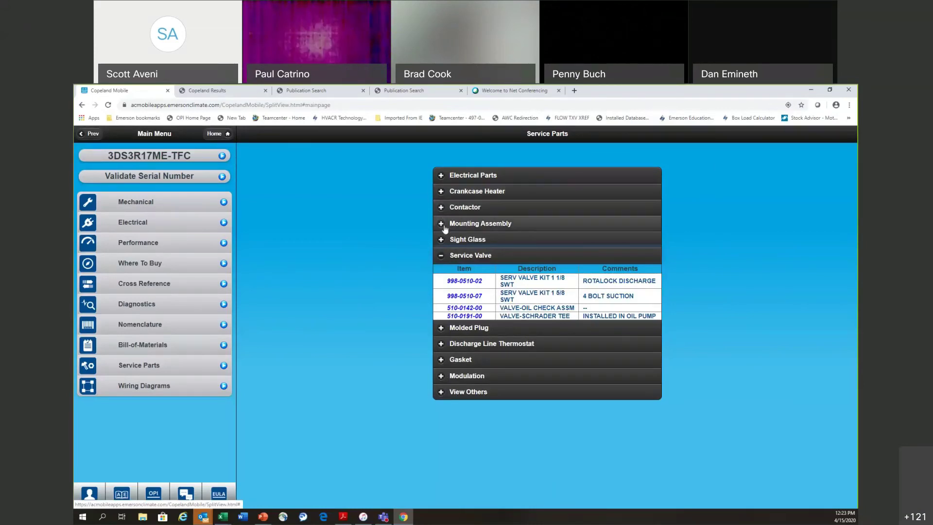
click(444, 240)
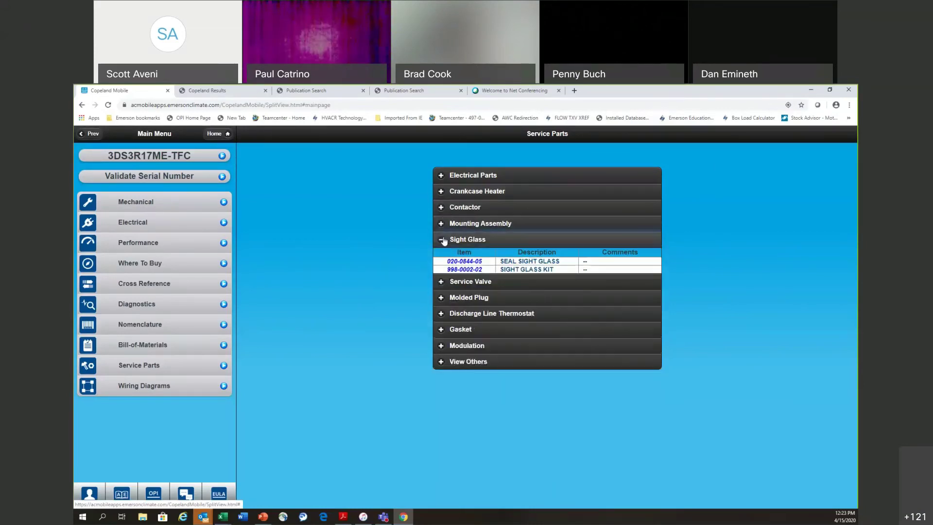
click(441, 362)
scroll(382, 384, down, 4)
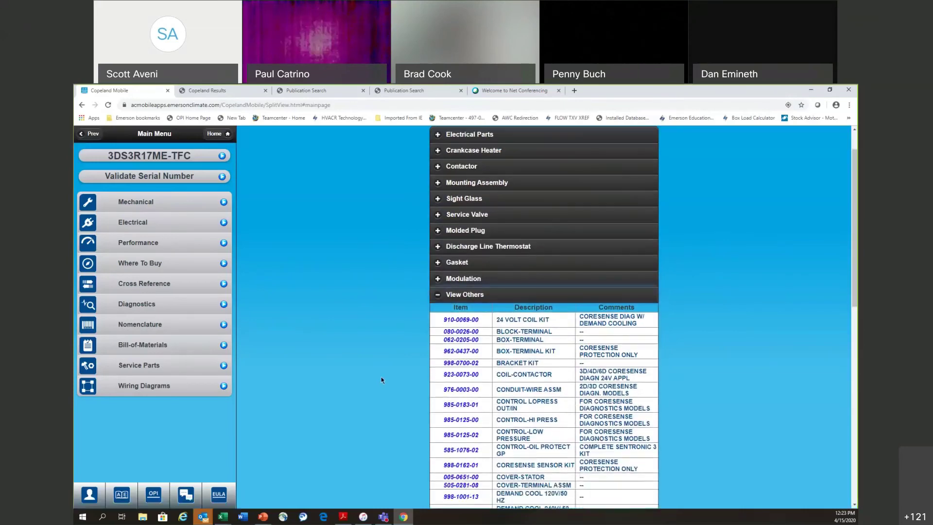
scroll(382, 374, down, 3)
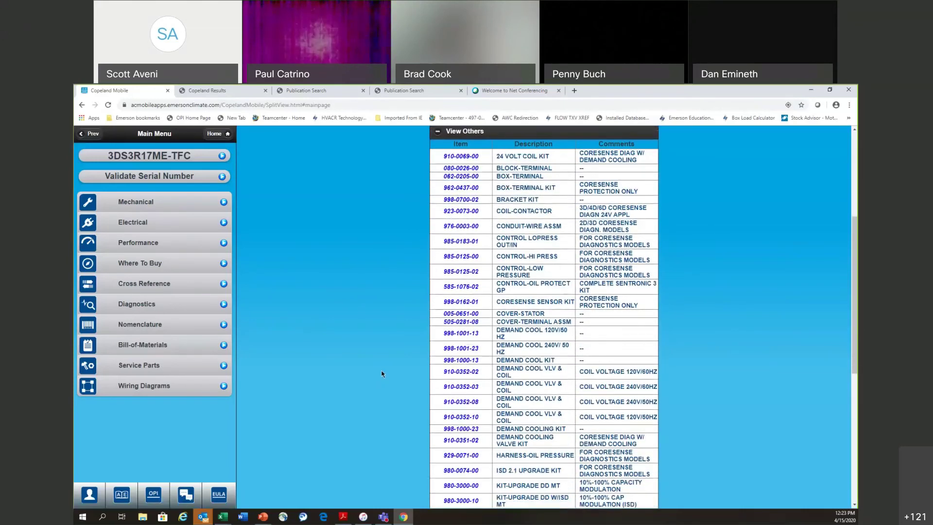
Review the rest of the 3DS3R17ME-TFC's other service parts, down to the valve plate and wiring harness kits
scroll(382, 374, down, 4)
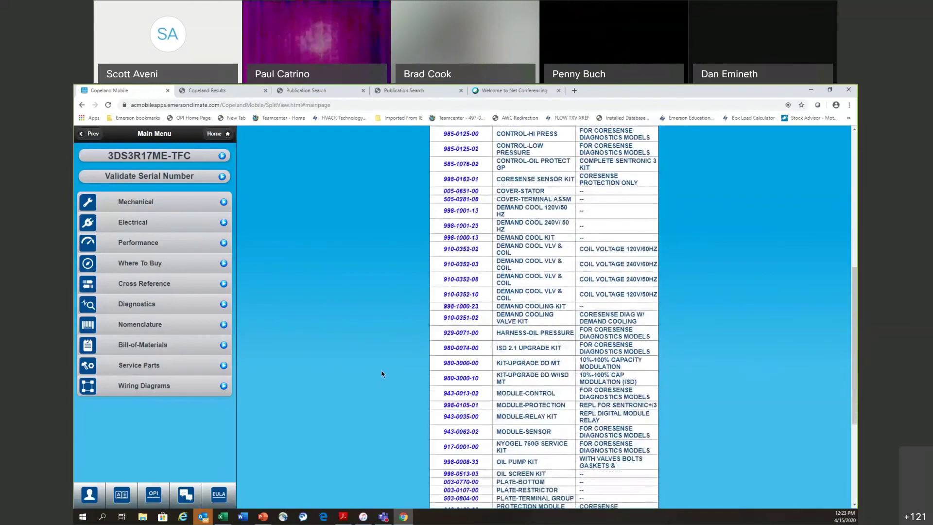
scroll(382, 374, down, 1)
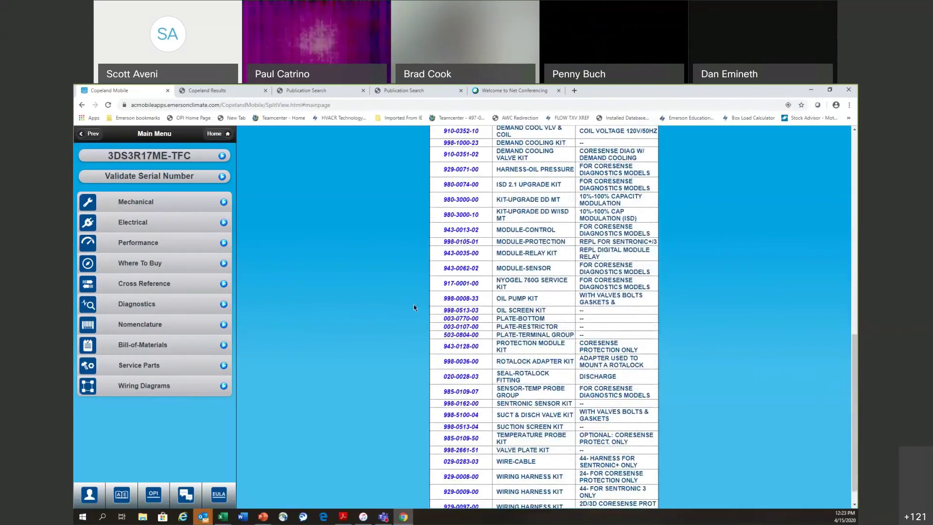
scroll(414, 306, down, 1)
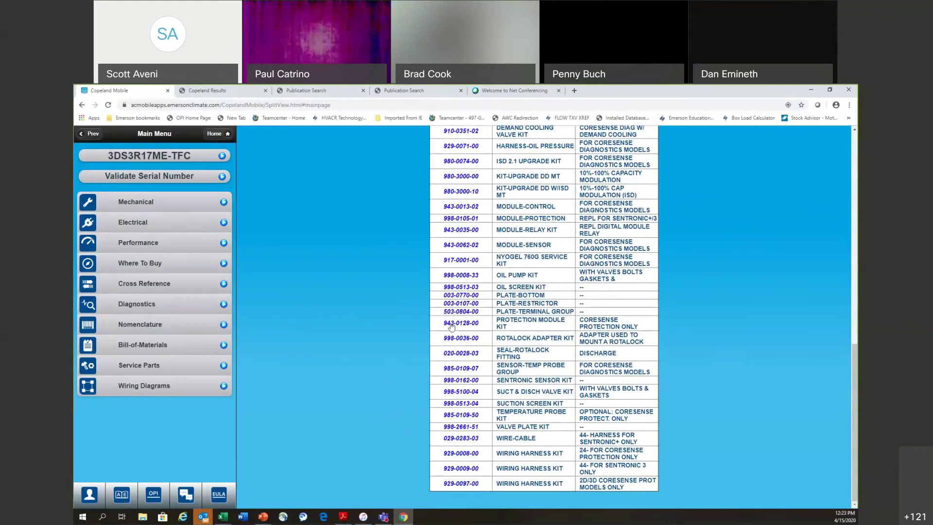
scroll(407, 313, up, 5)
scroll(407, 314, up, 8)
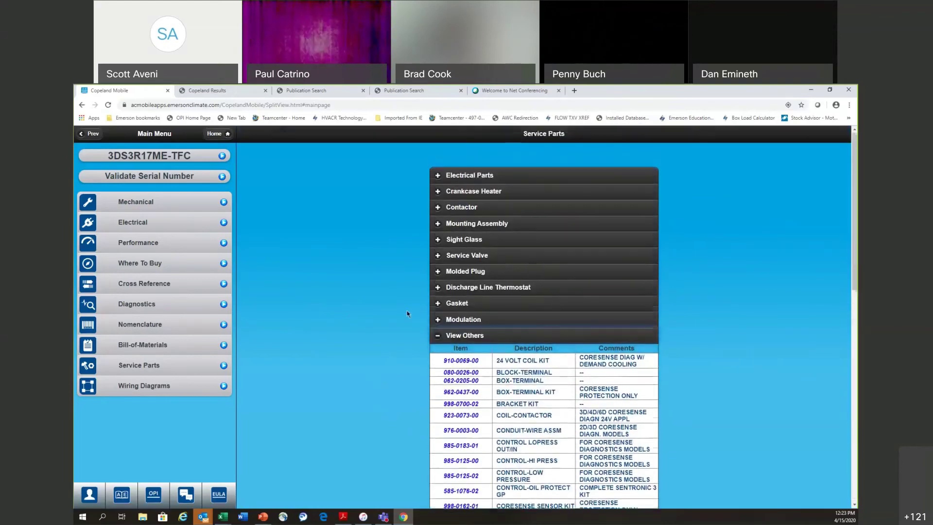
Look up part number 998-2661-51 from the home page and view what is inside the kit
click(212, 134)
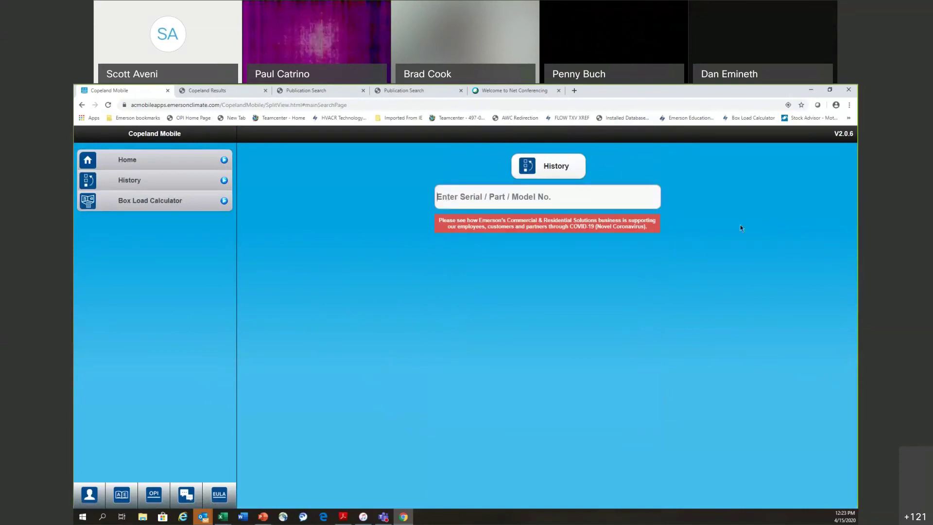
text(998-2661)
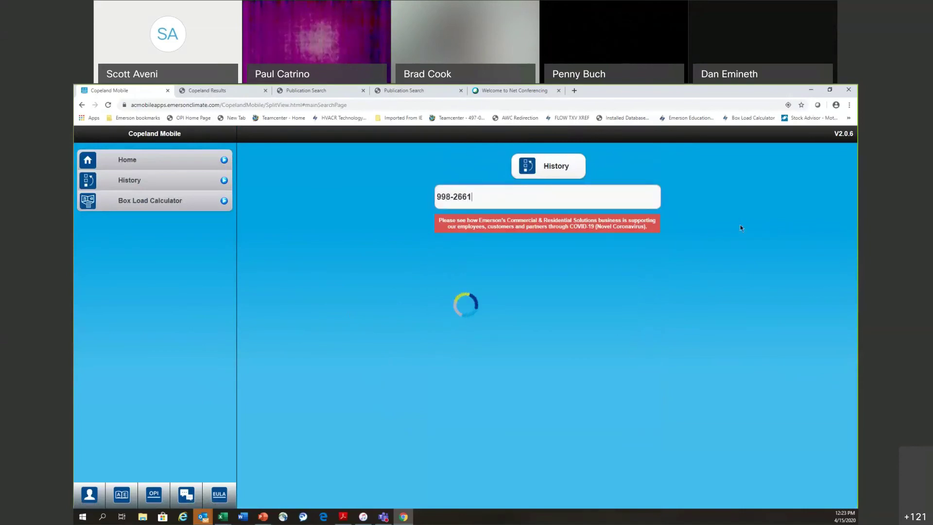
text(-51)
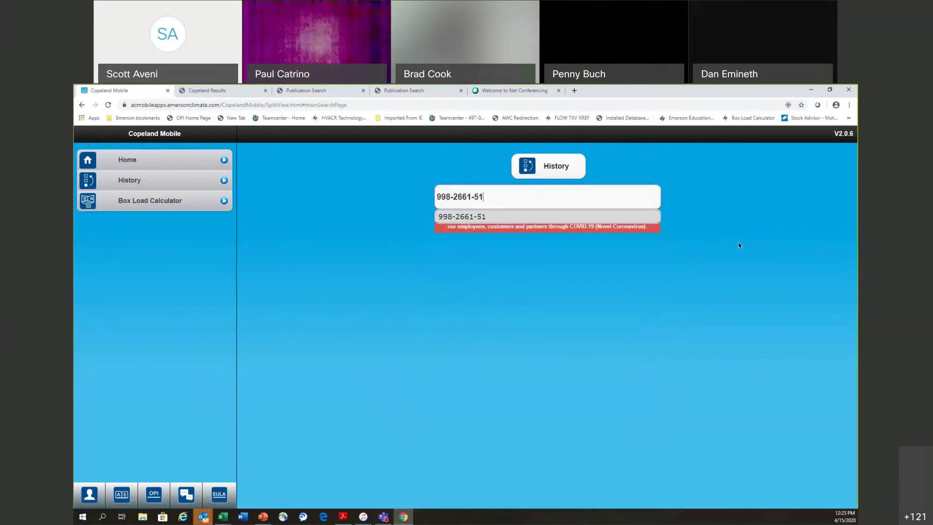
click(481, 216)
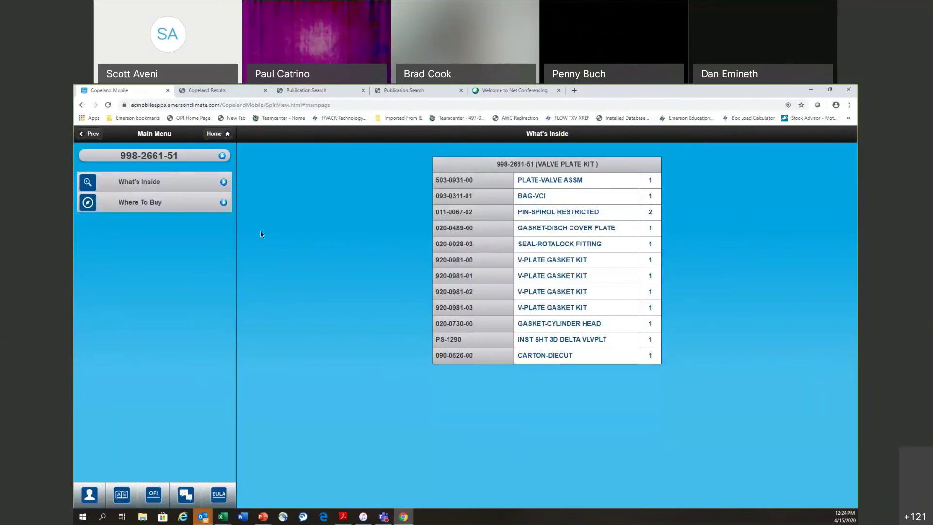
click(227, 188)
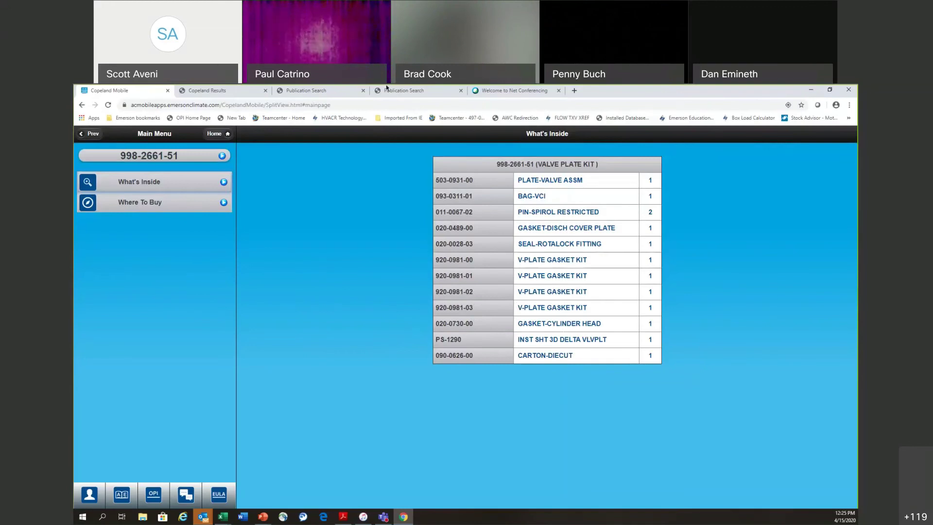
Load XFAM-020Z-TFC-081 from the recent search history and open its Medium Temp., R-404A, 208/230-3-60 entry
click(210, 137)
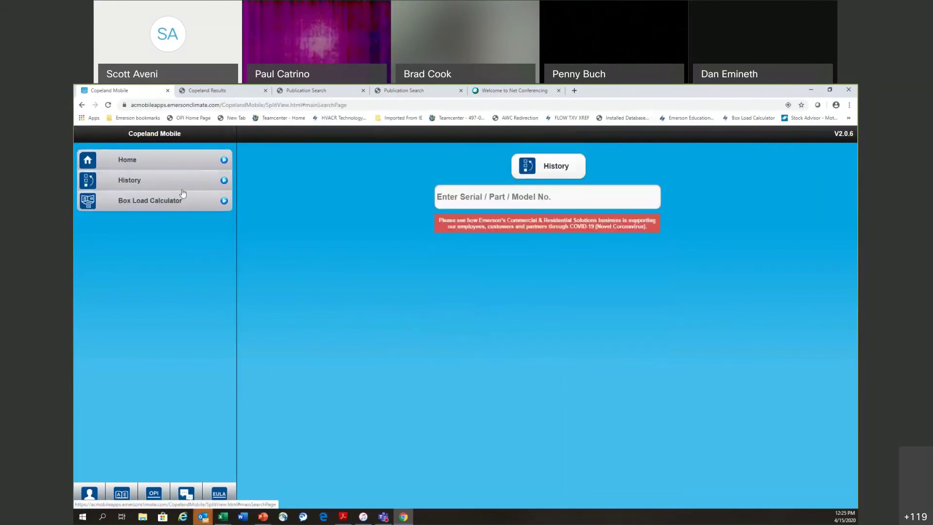
click(141, 180)
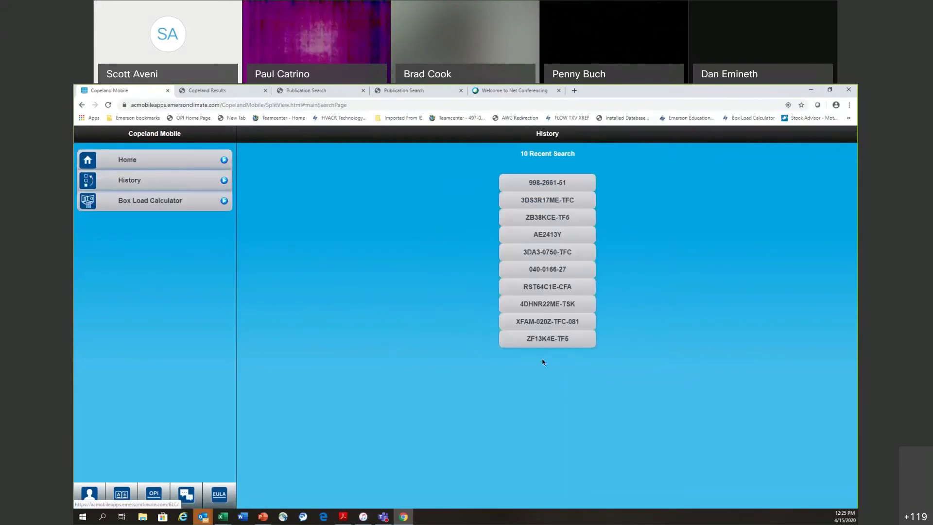
click(515, 322)
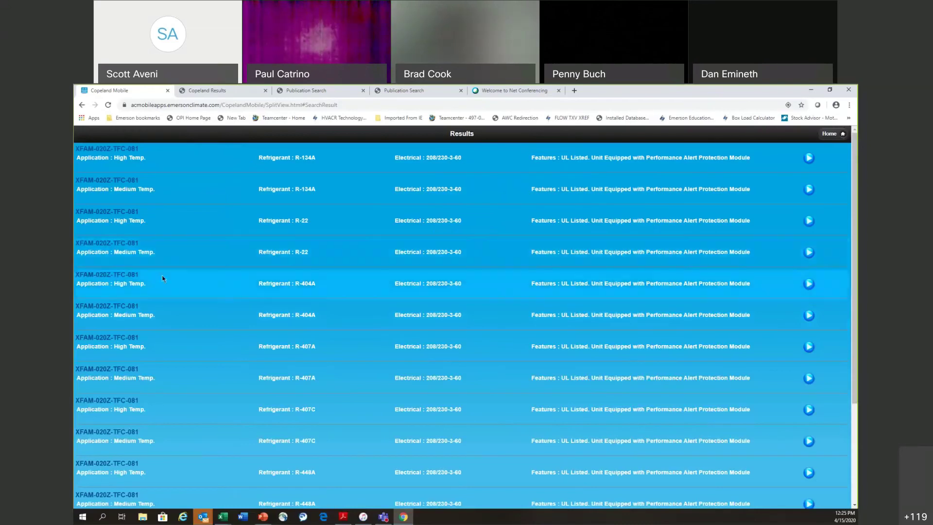
scroll(219, 339, down, 2)
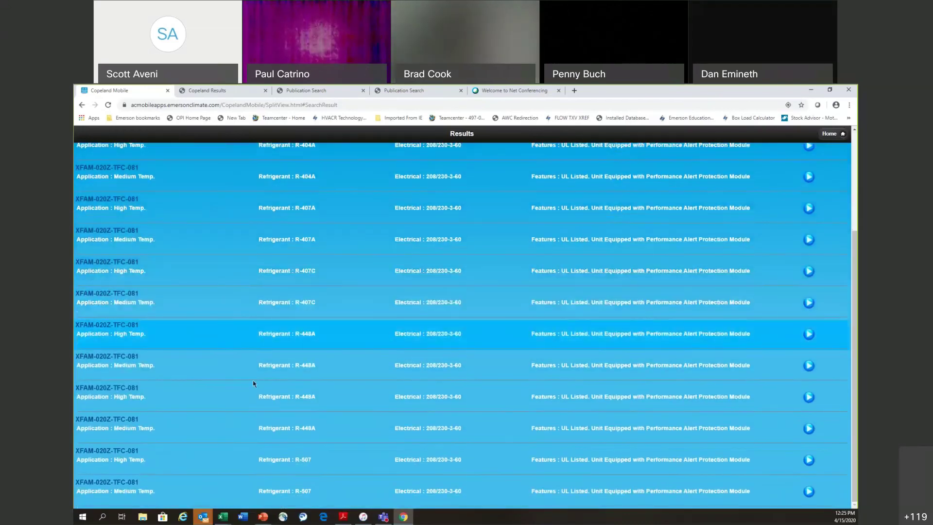
scroll(315, 397, up, 2)
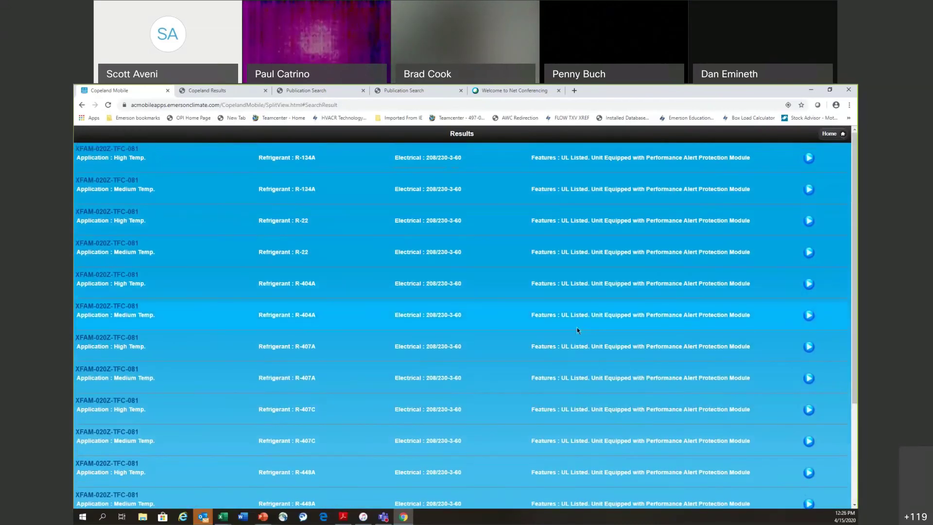
click(809, 316)
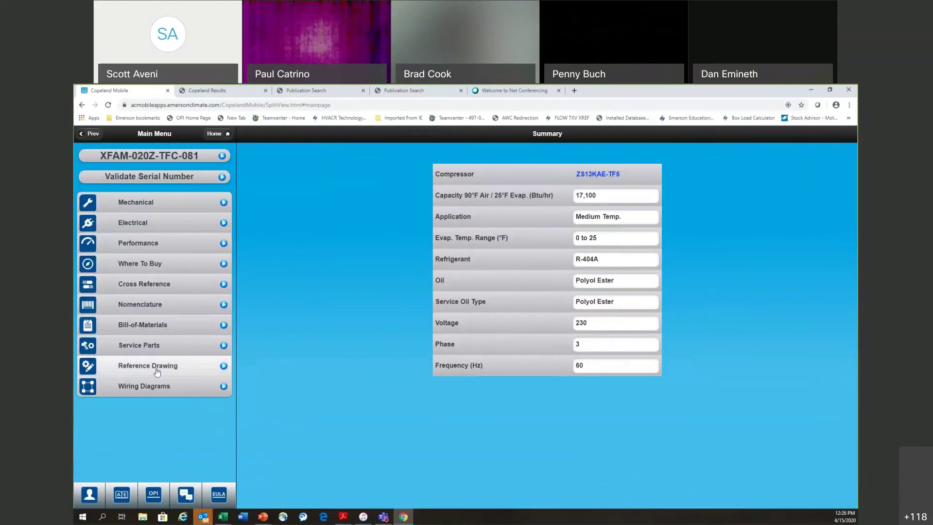
Open the condensing unit's service parts and check the electronic unit controller, receiver, fan blade and fan motor details
click(223, 346)
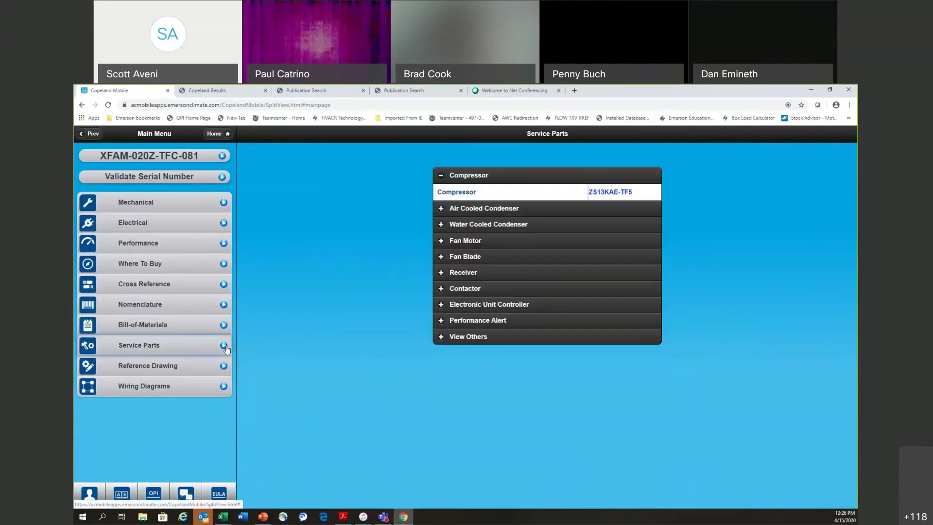
click(442, 306)
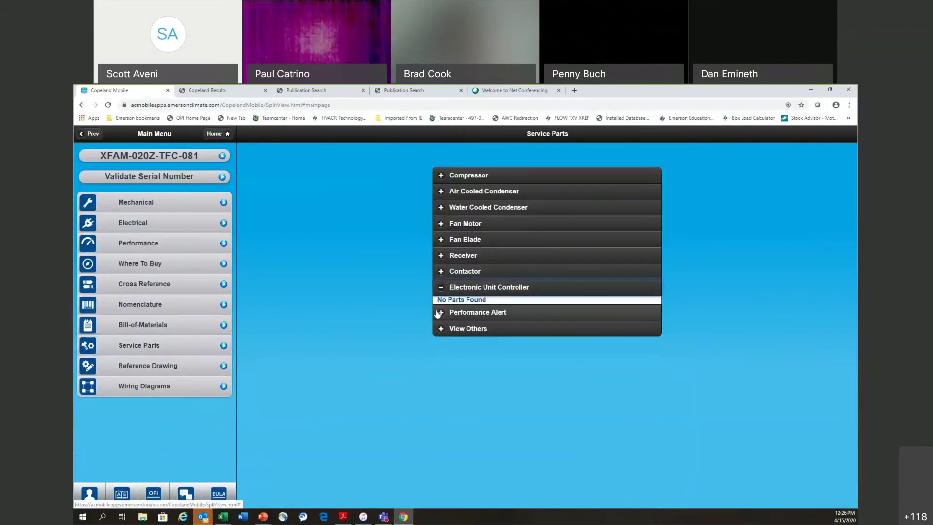
click(443, 255)
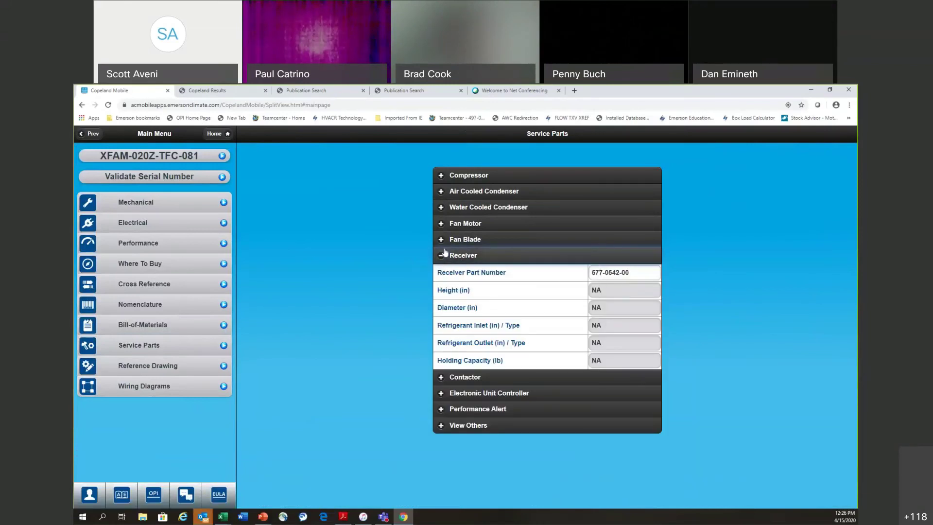
click(441, 240)
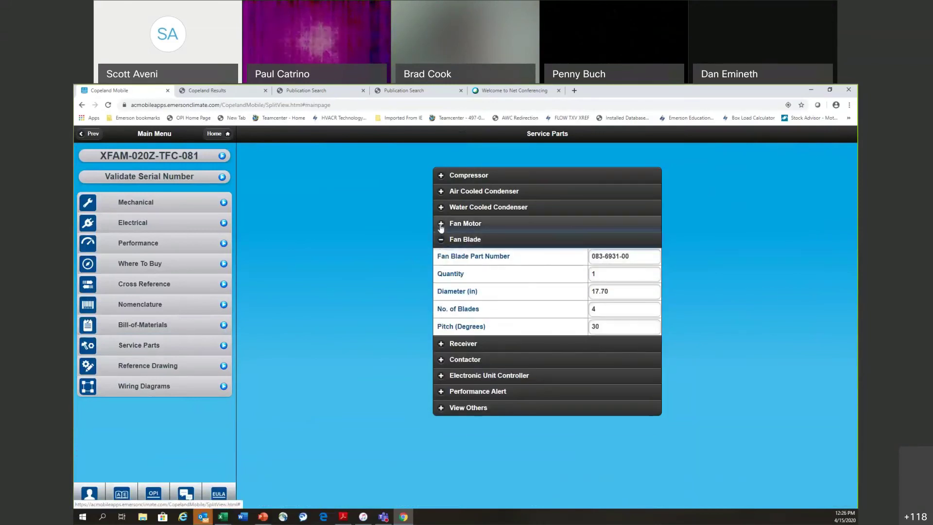
click(441, 225)
Review the condensing unit's list of other service parts from end to end
click(439, 444)
scroll(377, 419, down, 2)
scroll(377, 419, down, 5)
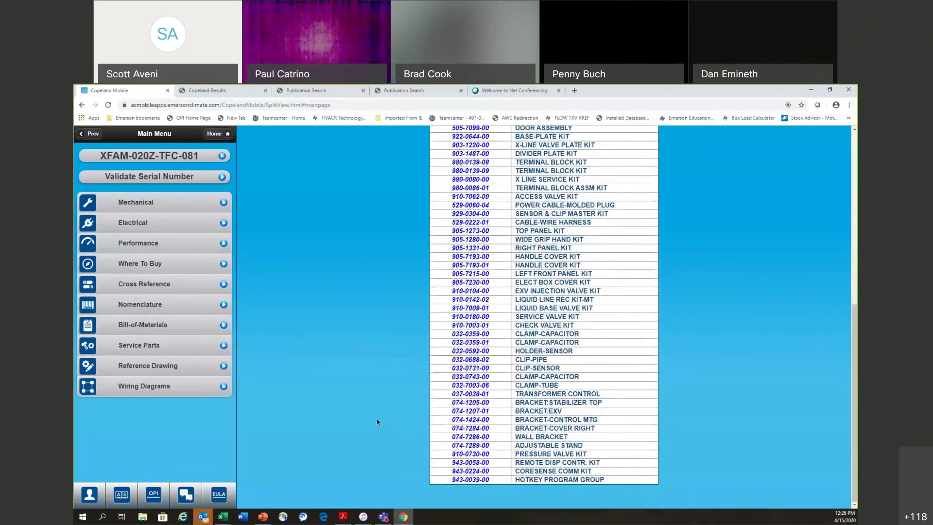
scroll(350, 393, up, 4)
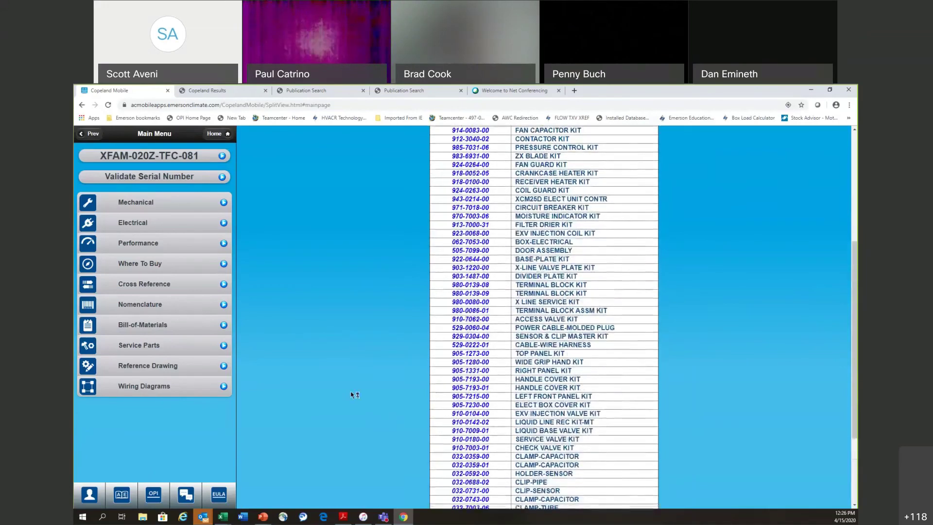
scroll(353, 394, up, 1)
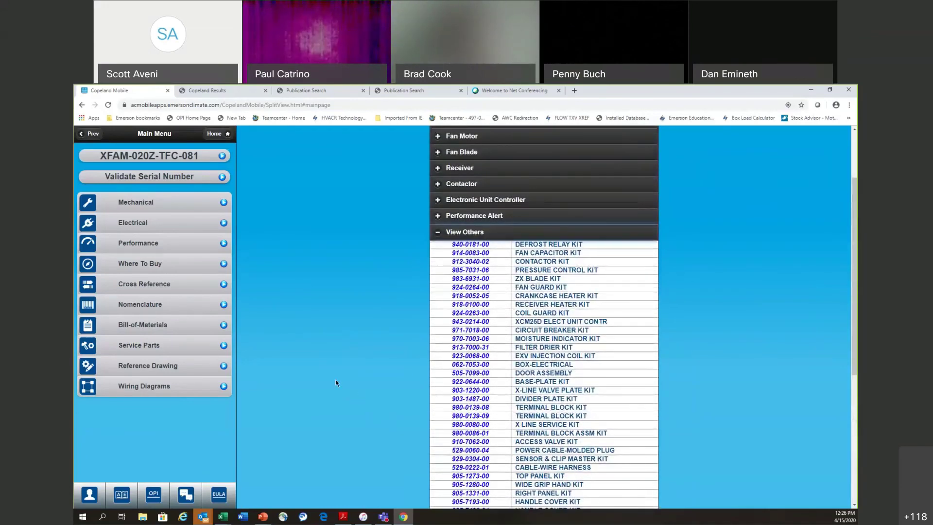
Open wiring diagram 052-7287-14 for the condensing unit and examine the whole drawing
click(224, 387)
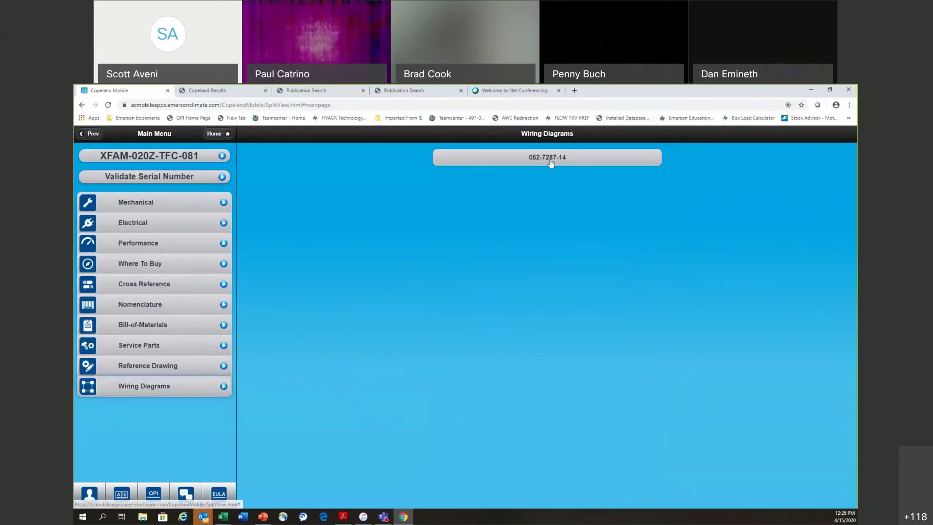
click(548, 157)
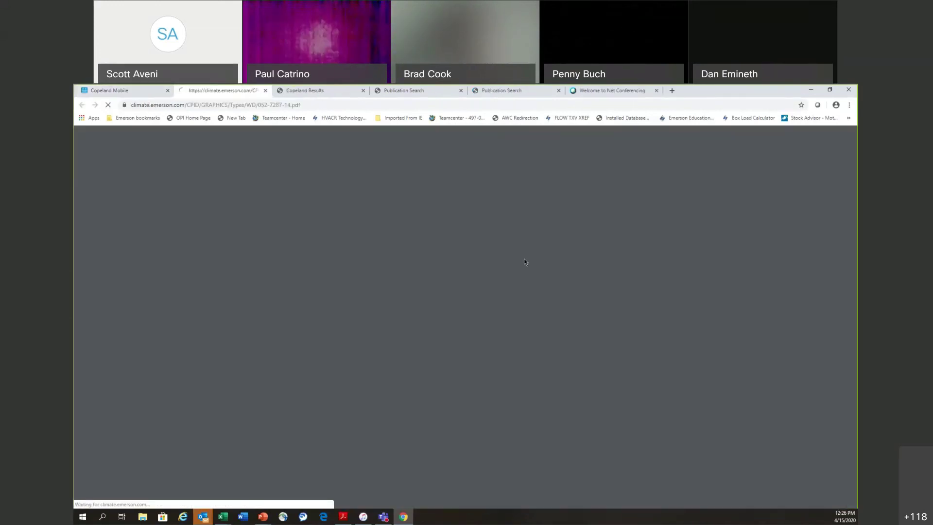
scroll(524, 292, down, 3)
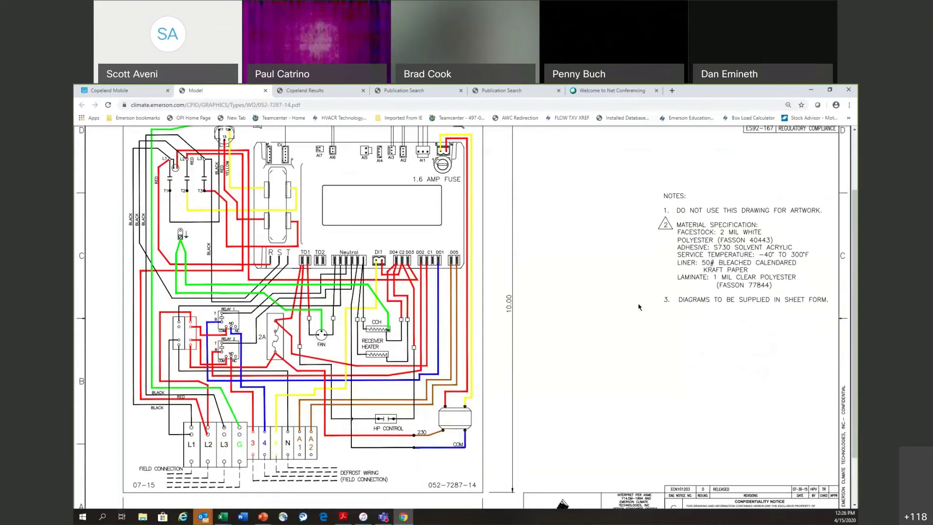
scroll(599, 317, up, 3)
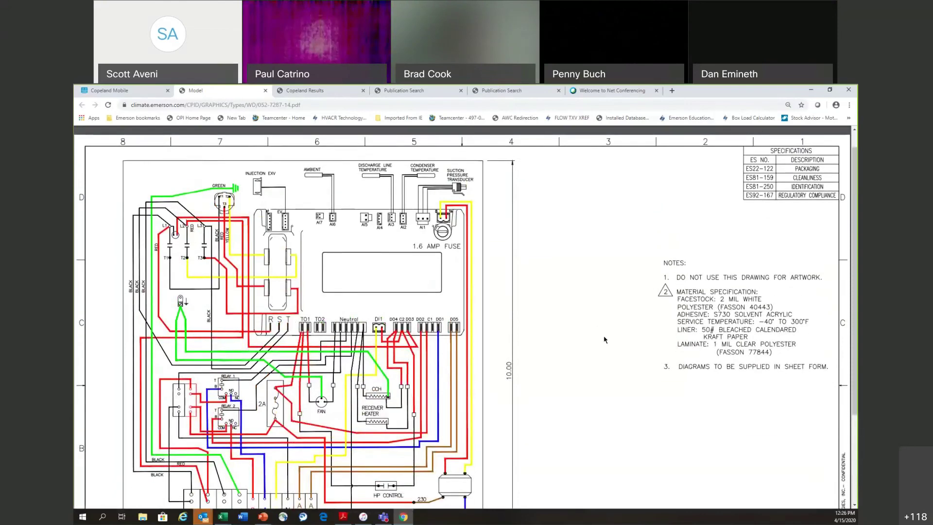
scroll(605, 339, down, 3)
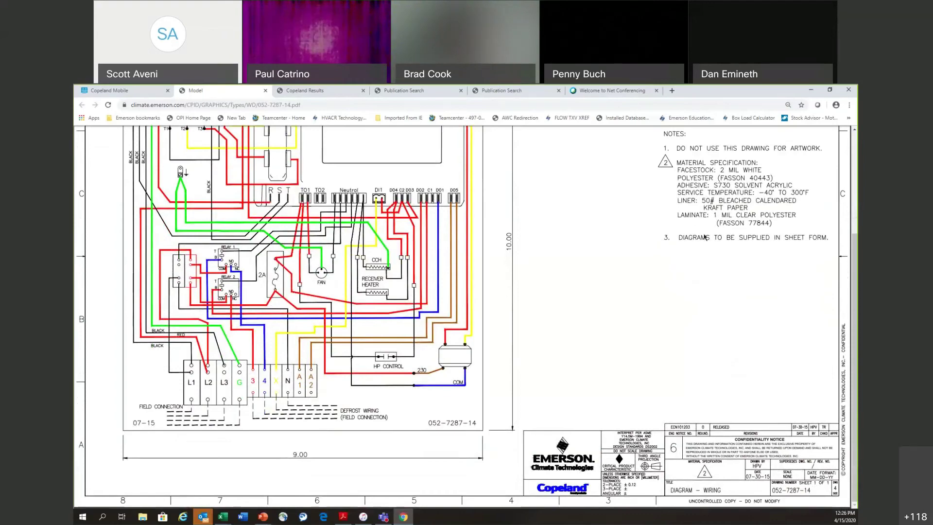
scroll(693, 243, up, 3)
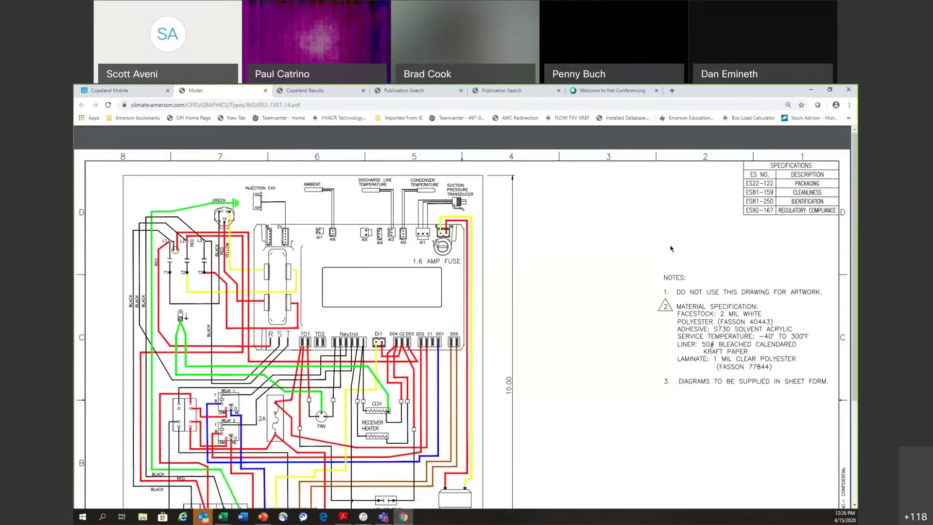
Return to Copeland Mobile, open reference drawing 496-5733-11_003, and examine the unit's dimensions, connections and receiver pumpdown notes
click(133, 92)
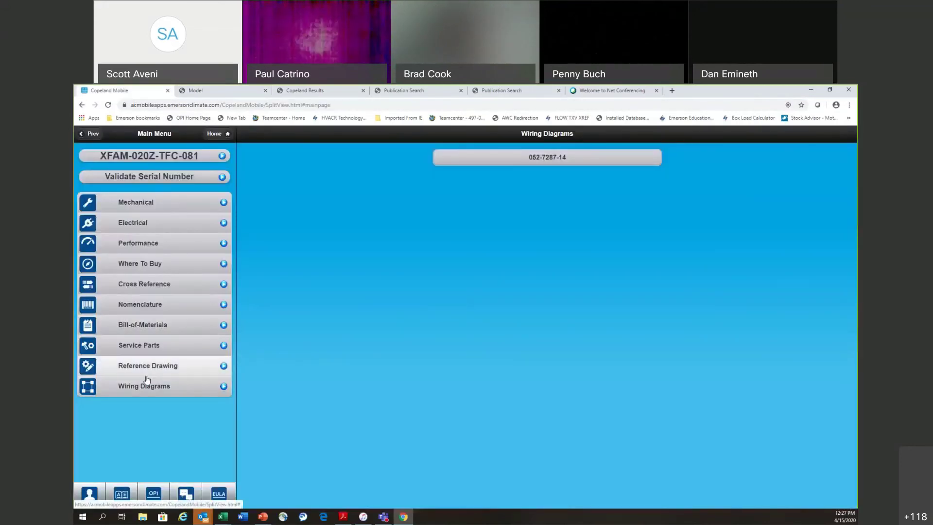
click(224, 366)
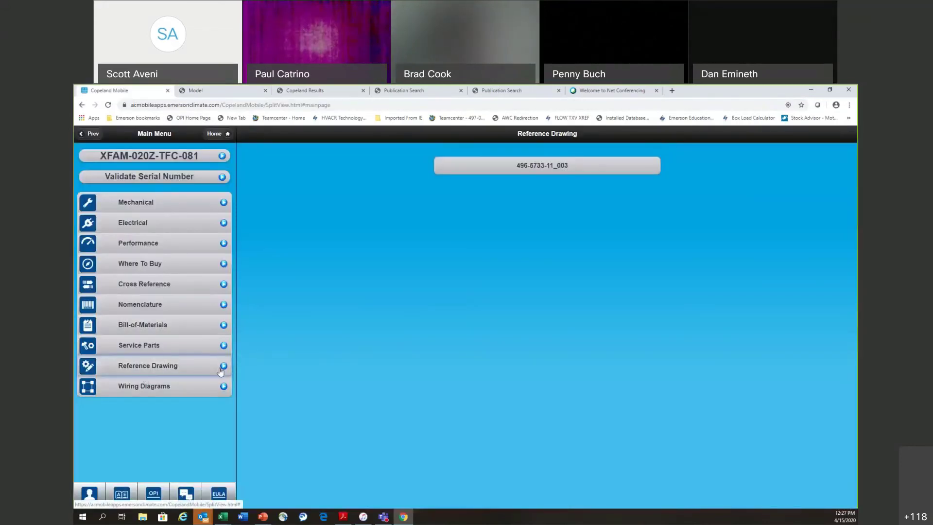
click(556, 173)
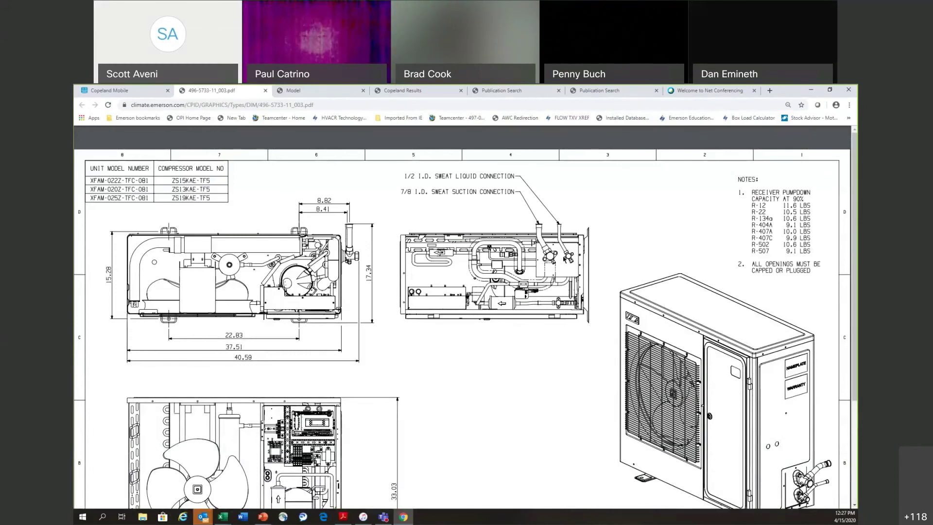
scroll(517, 359, down, 3)
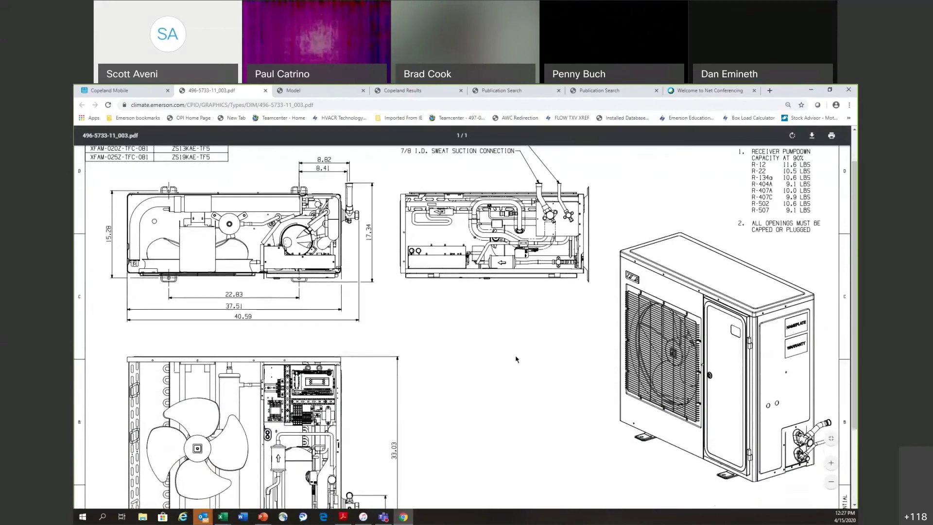
scroll(519, 370, up, 3)
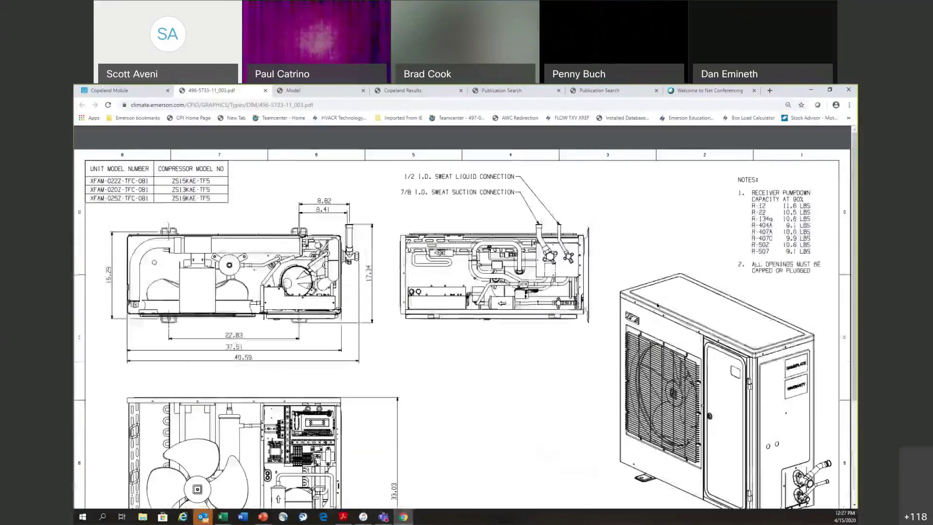
scroll(526, 386, down, 1)
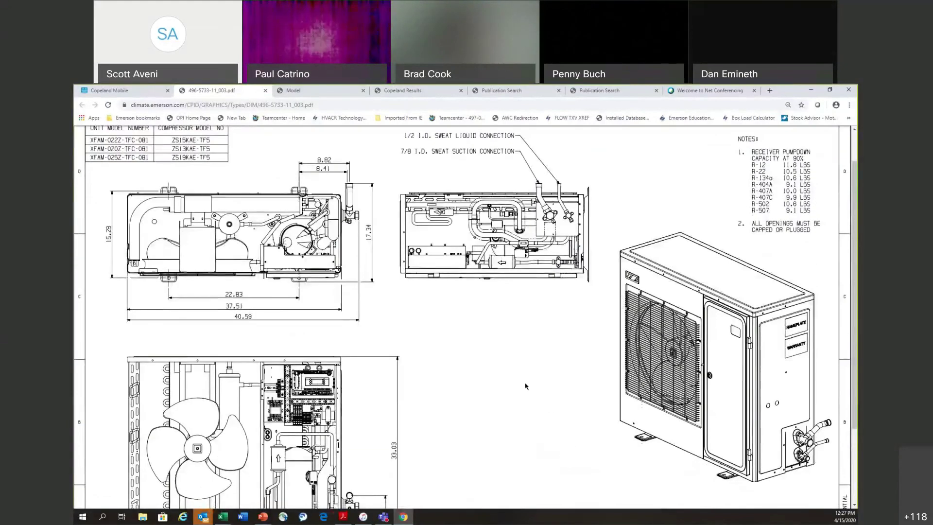
scroll(707, 260, up, 1)
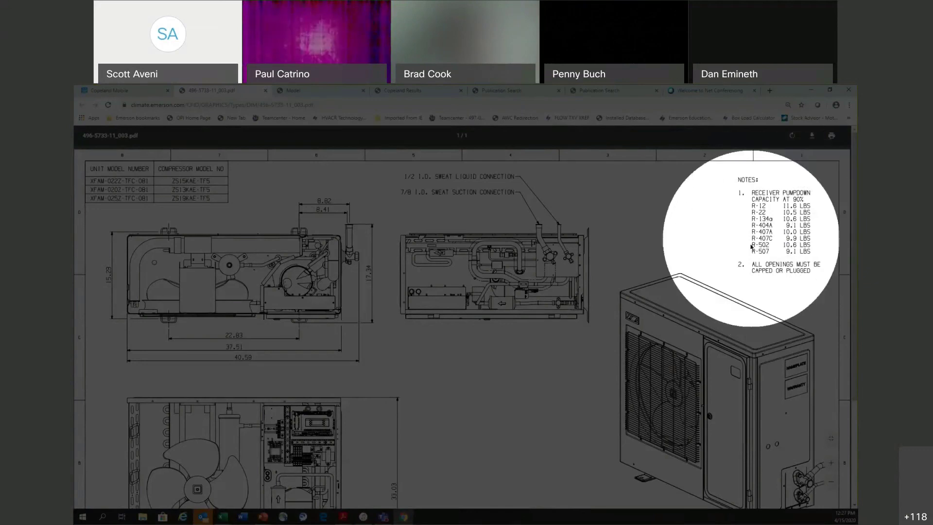
Check the receiver pumpdown capacities in the reference drawing's notes and return to Copeland Mobile
click(785, 233)
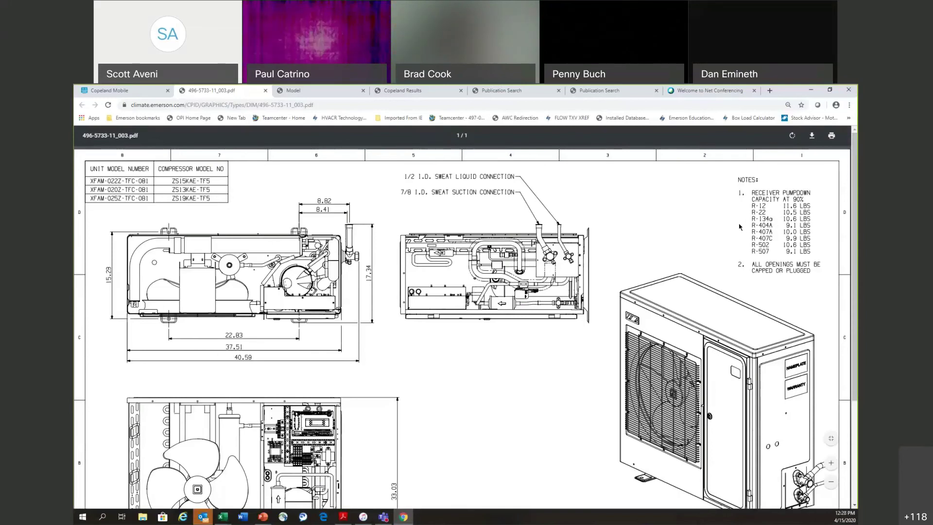
click(137, 93)
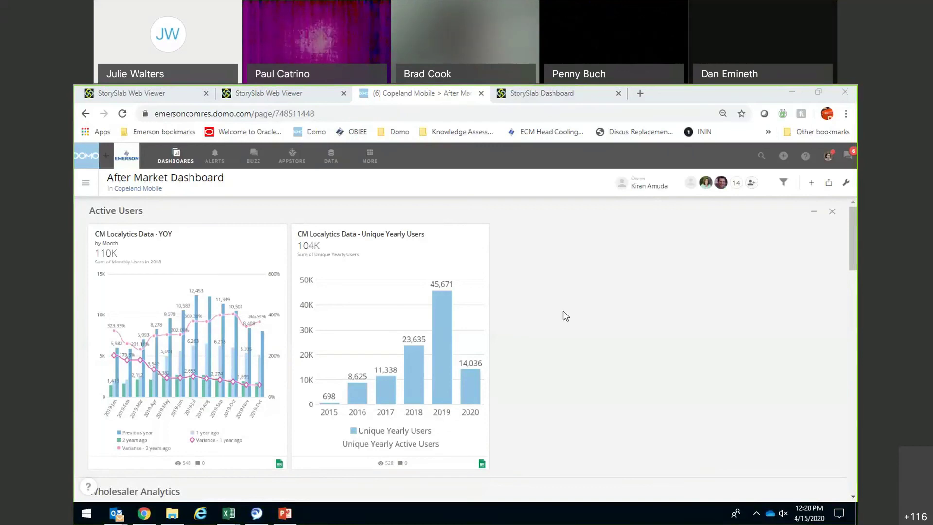
Open the Copeland Mobile Geo Location Scans dashboard in Domo and examine the Product Scans World View map
click(85, 182)
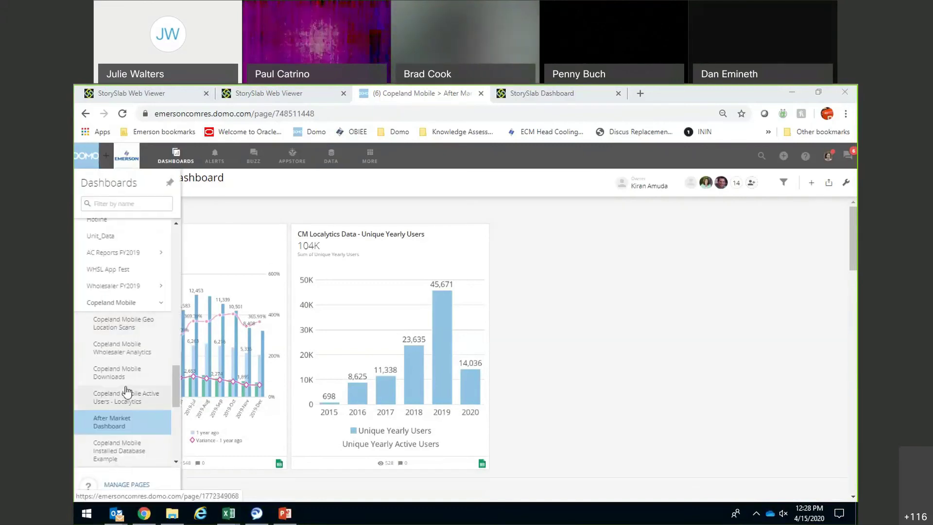
click(126, 326)
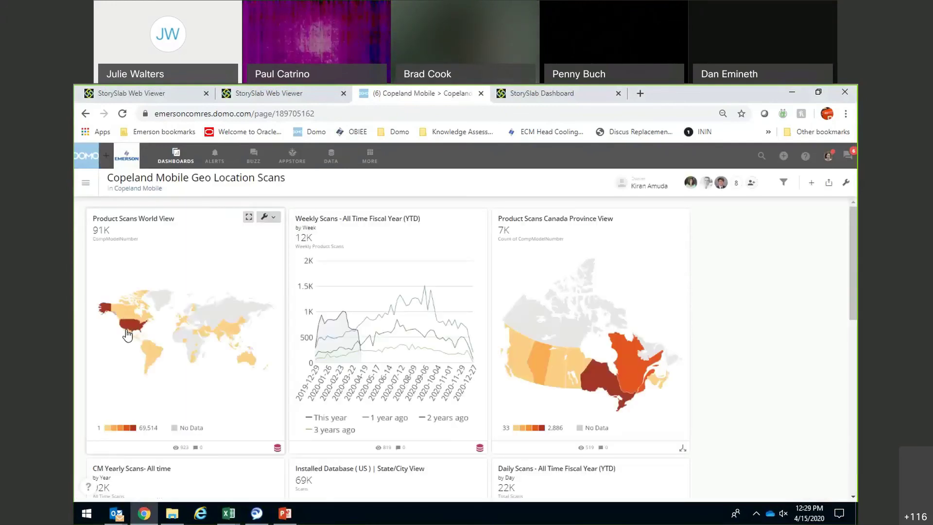
mouse_move(134, 329)
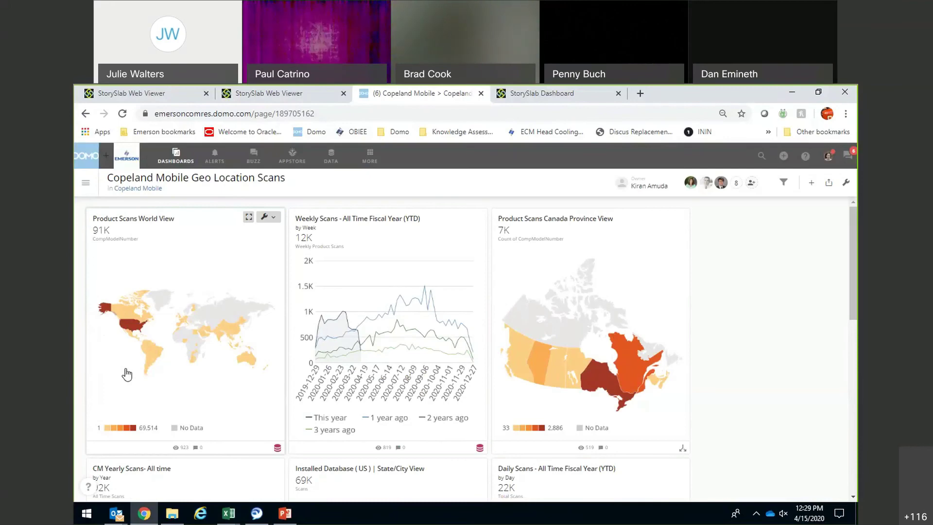
Review the CM Yearly Scans all-time chart, checking the bars for 2017 and 2019
scroll(126, 374, down, 4)
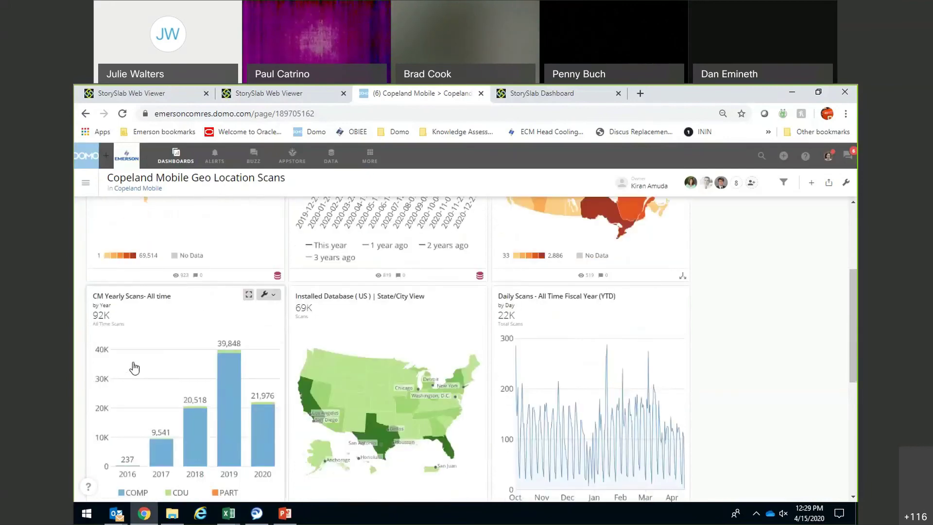
scroll(135, 368, down, 1)
scroll(135, 368, down, 1)
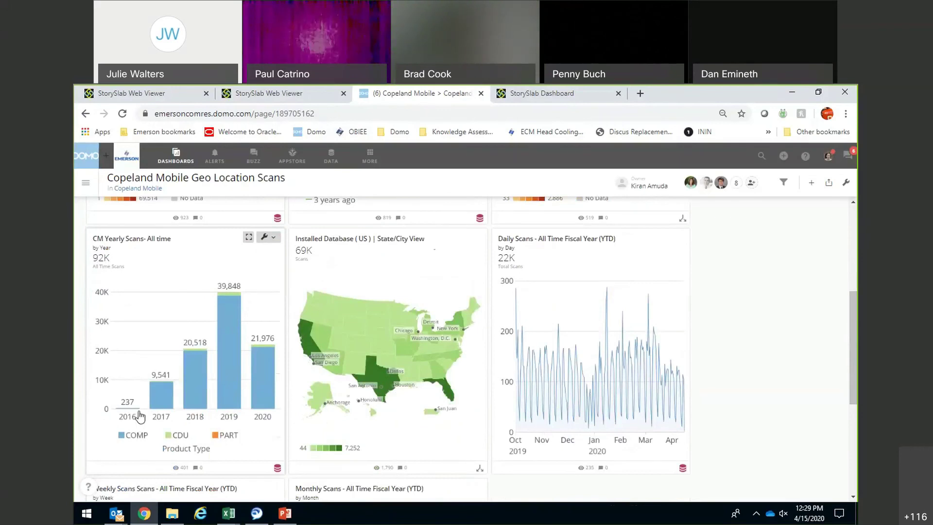
mouse_move(164, 412)
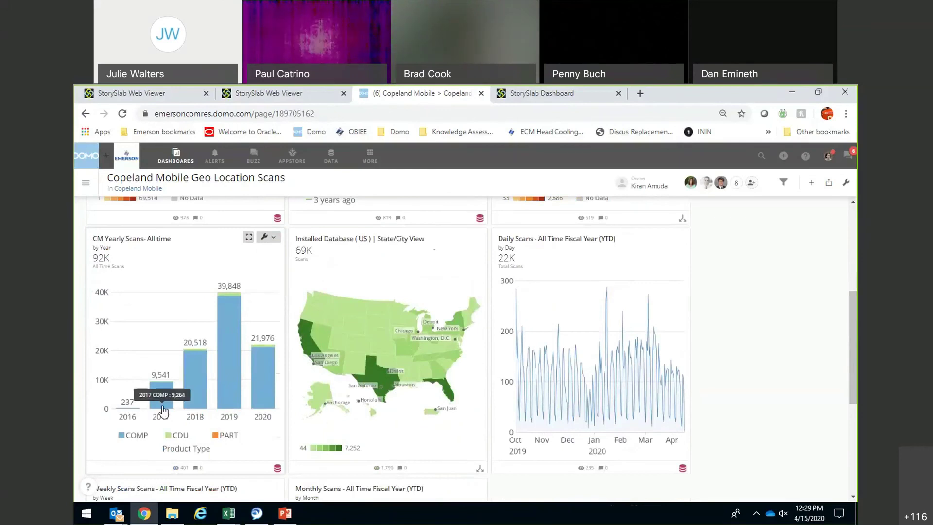
mouse_move(225, 377)
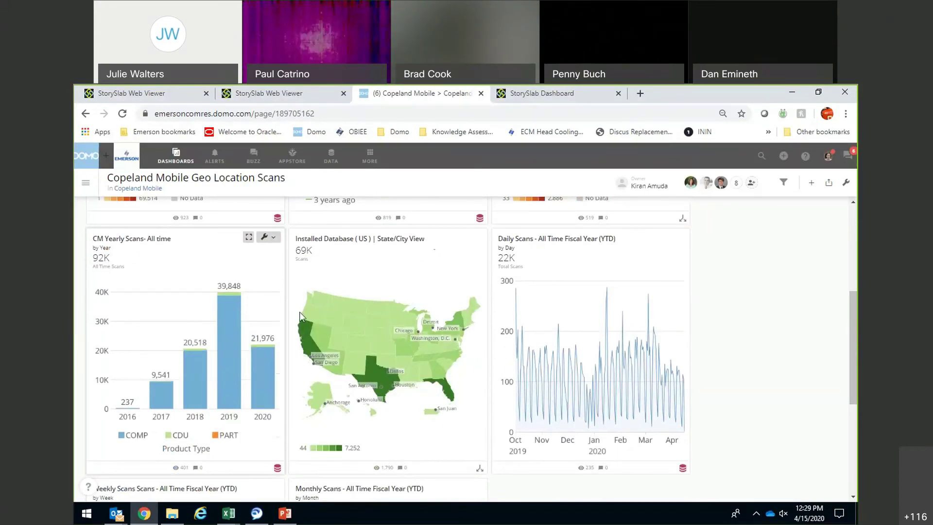
Inspect states on the Installed Database US map and review the daily, weekly and monthly scan charts
mouse_move(328, 321)
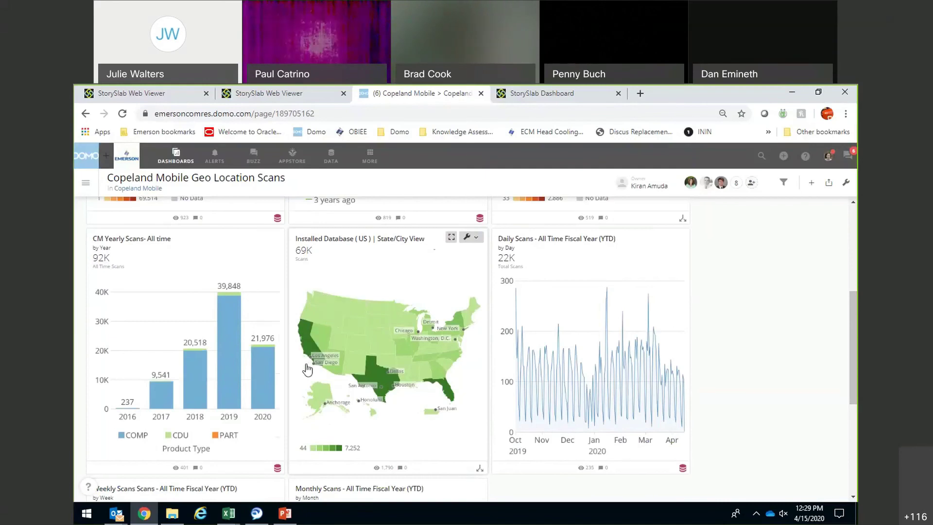
mouse_move(307, 341)
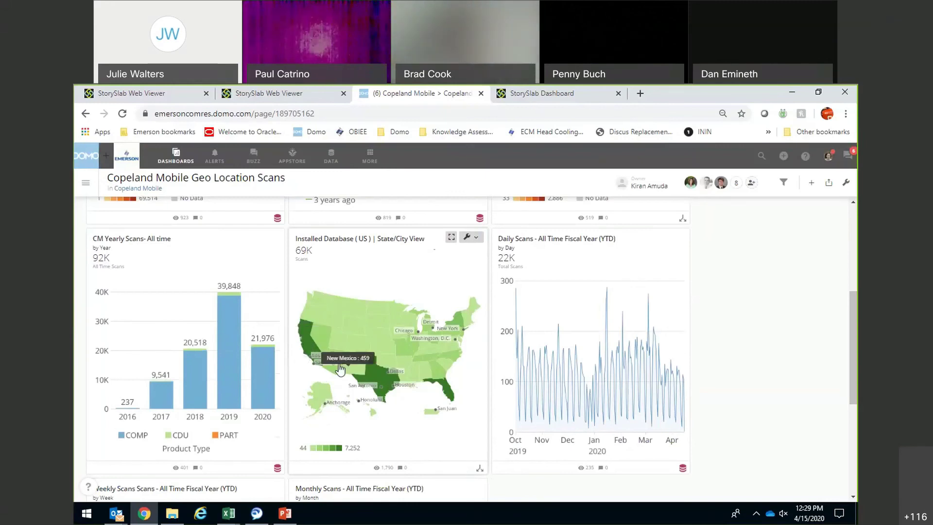
mouse_move(381, 384)
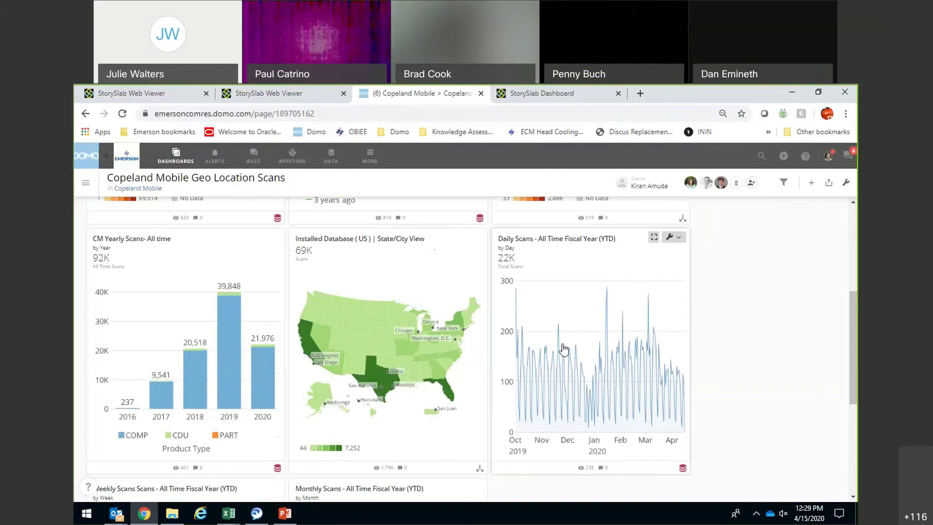
scroll(564, 349, down, 4)
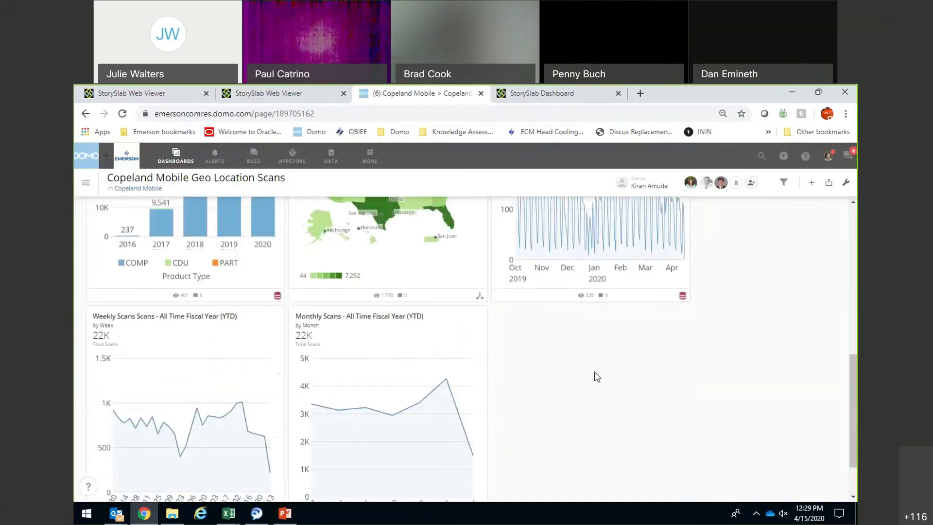
Switch to the CM_Jobsite_Commissioning_v3 presentation in PowerPoint and start the slide show from its first slide
click(287, 518)
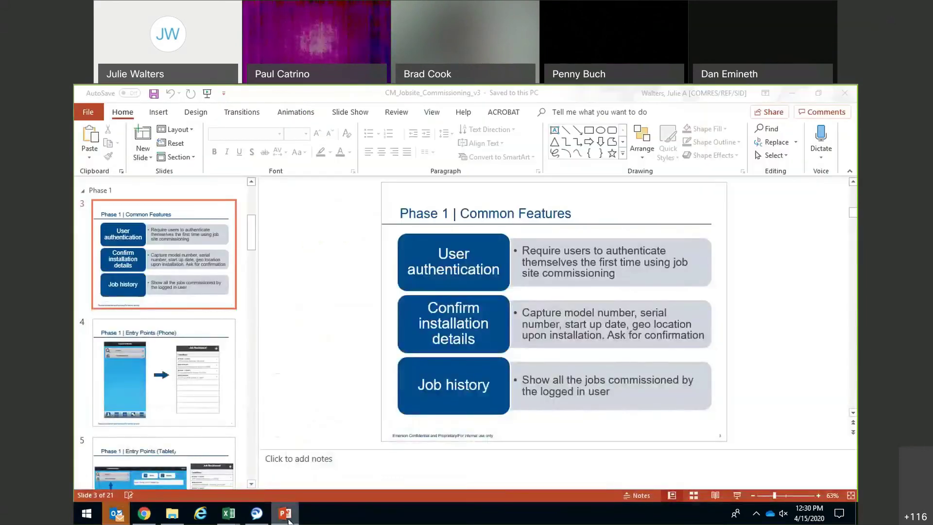
key(Home)
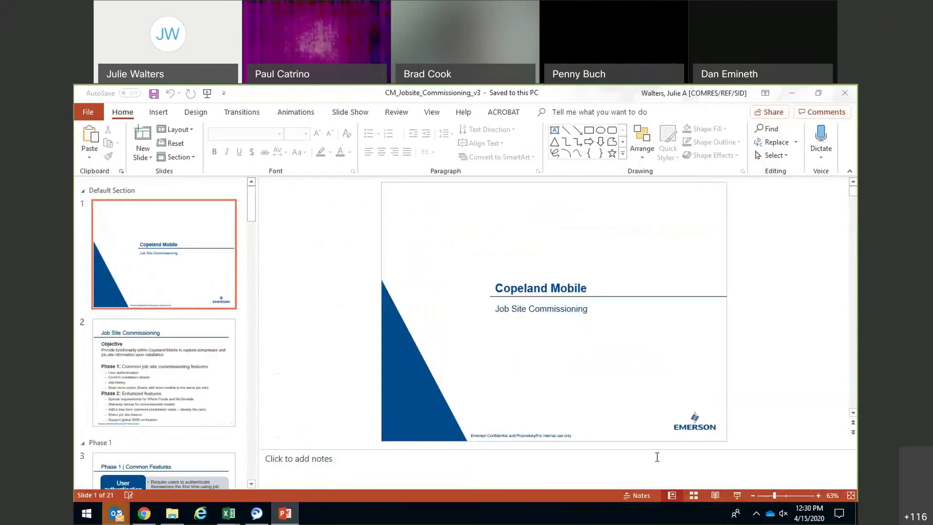
click(736, 496)
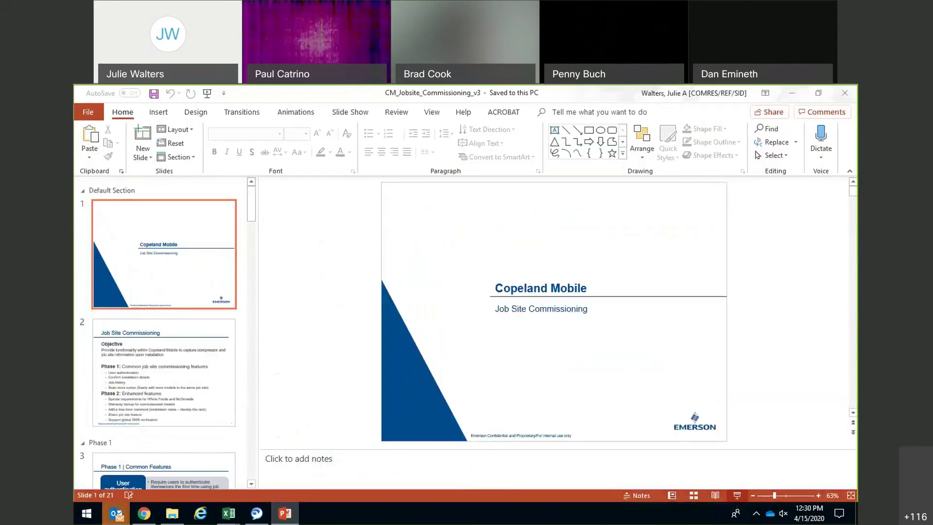